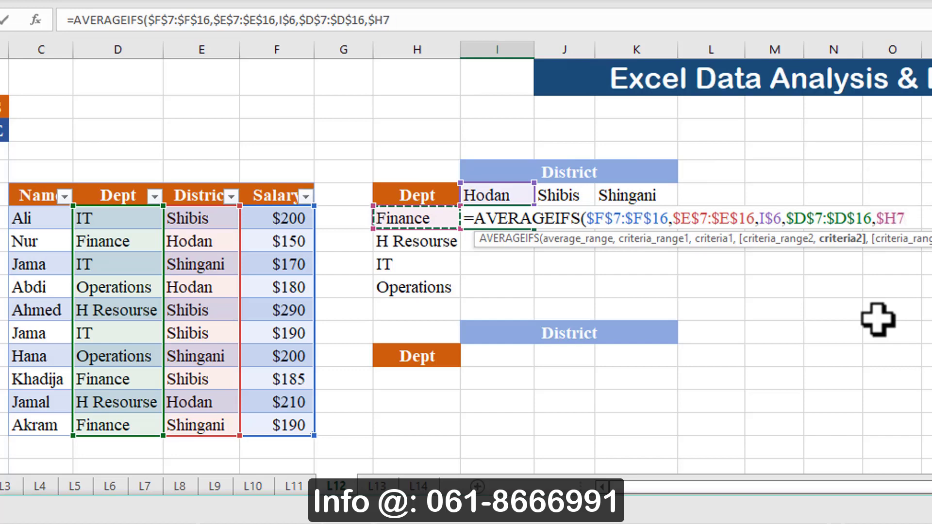
# Wrap the AVERAGEIFS formula for Finance and Hodan in IFERROR with 0 as the value if error.
pyautogui.hotkey('ctrl', 'Return')
pyautogui.write('ife')
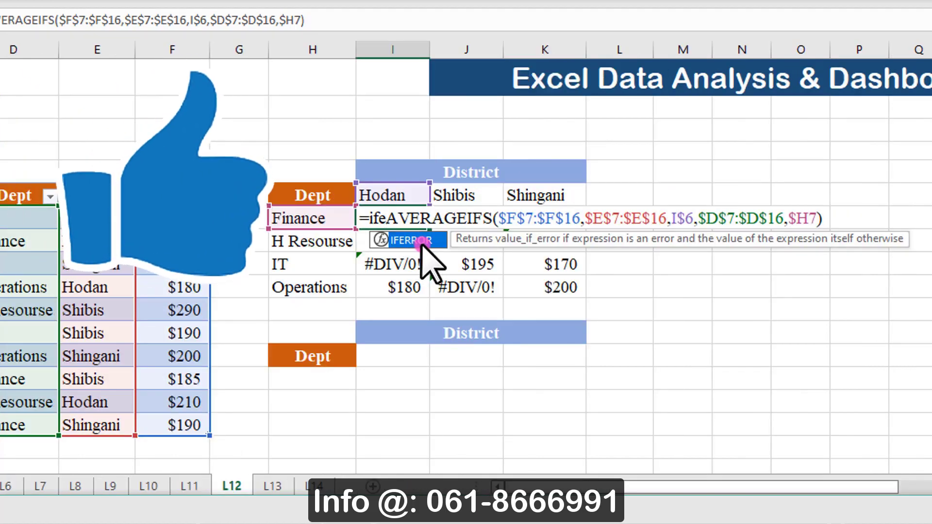
pyautogui.doubleClick(425, 240)
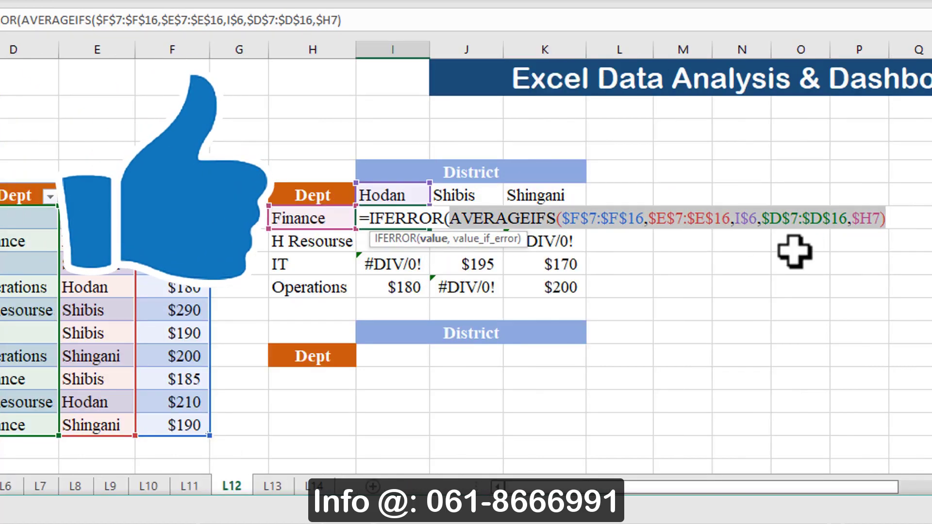
pyautogui.click(890, 221)
pyautogui.write(',')
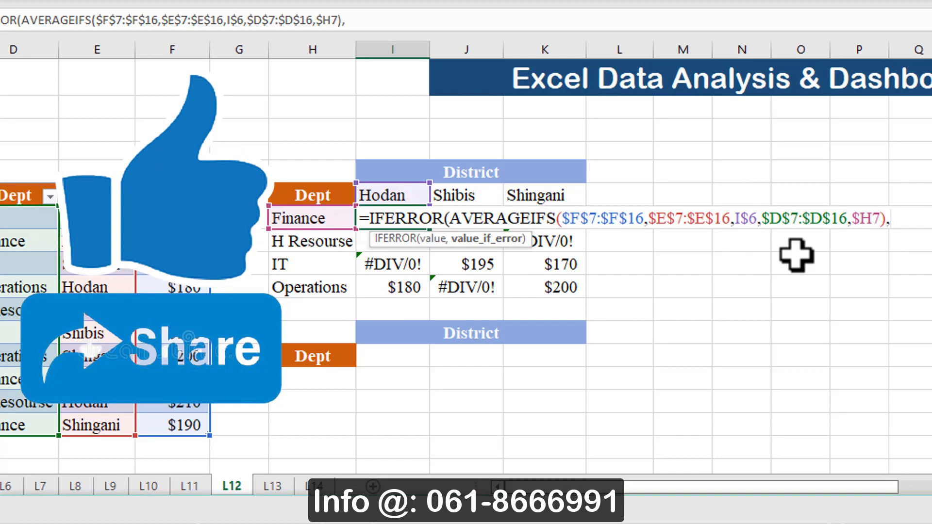
pyautogui.write('0)')
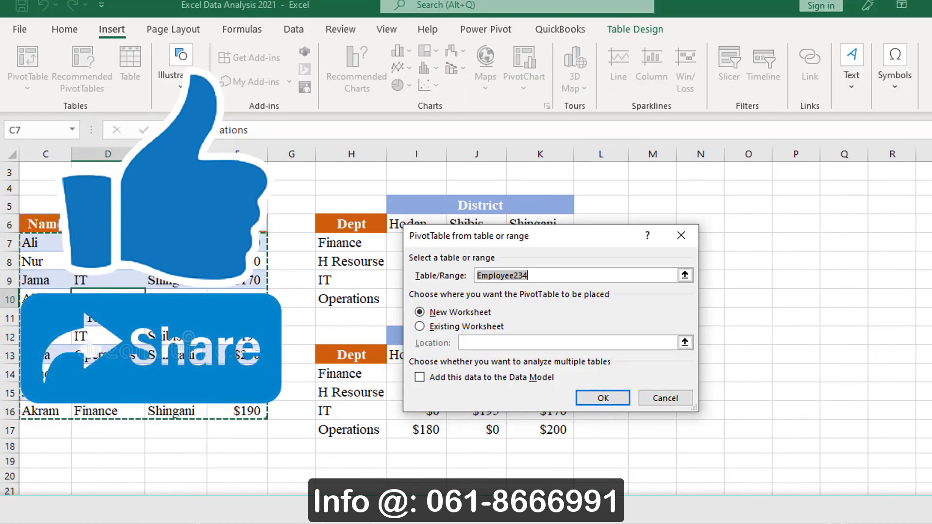
# Add Salary to the values of the PivotTable with District rows and Dept columns, and summarize it by average.
pyautogui.click(286, 292)
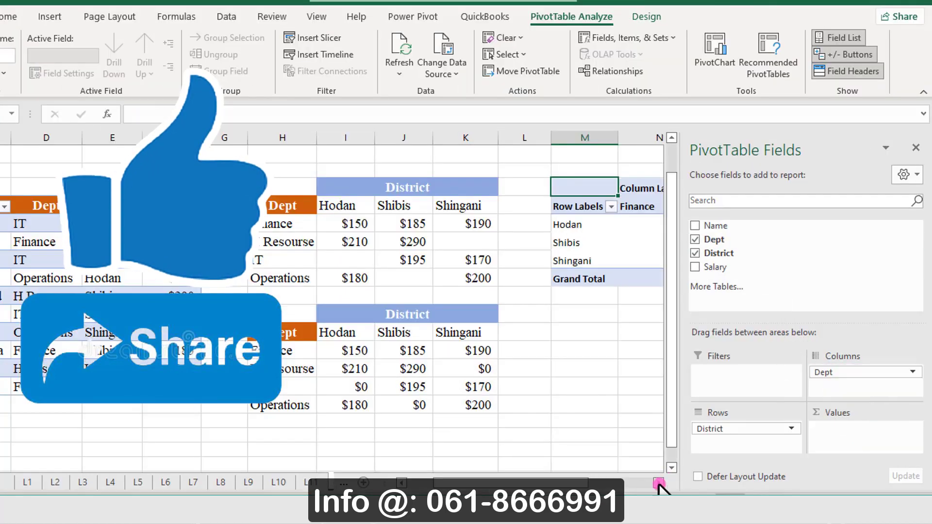
pyautogui.click(658, 483)
pyautogui.moveTo(715, 267); pyautogui.dragTo(847, 437)
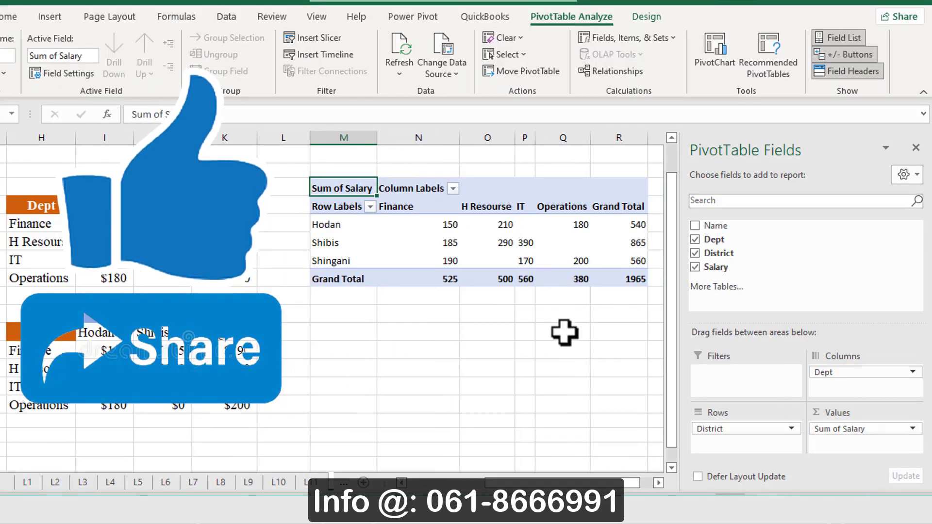
pyautogui.rightClick(437, 225)
pyautogui.click(616, 391)
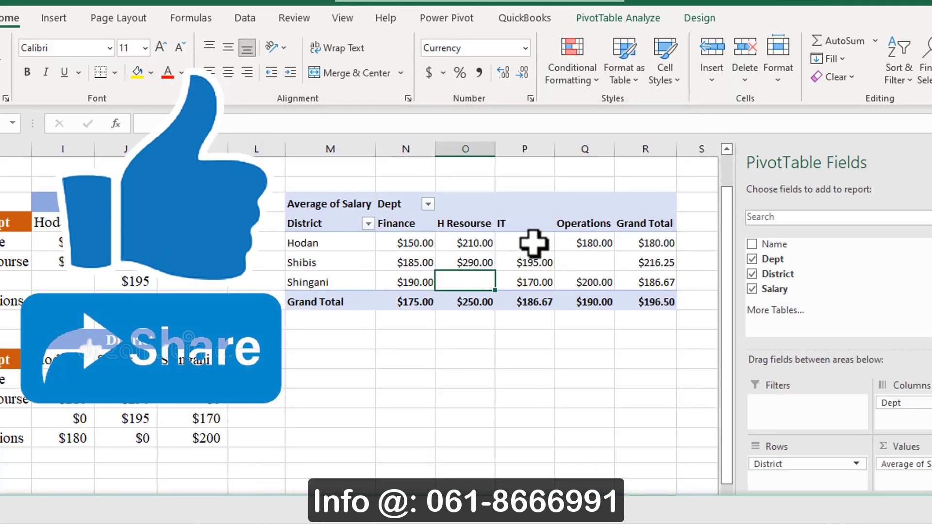
# Set the PivotTable options to show 0 for empty cells.
pyautogui.click(580, 262)
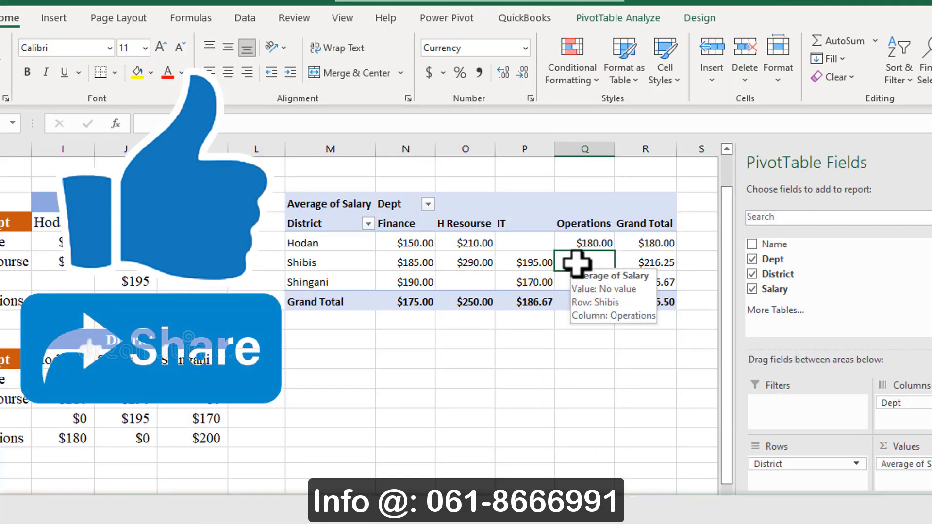
pyautogui.rightClick(576, 262)
pyautogui.click(529, 241)
pyautogui.click(502, 266)
pyautogui.write('0')
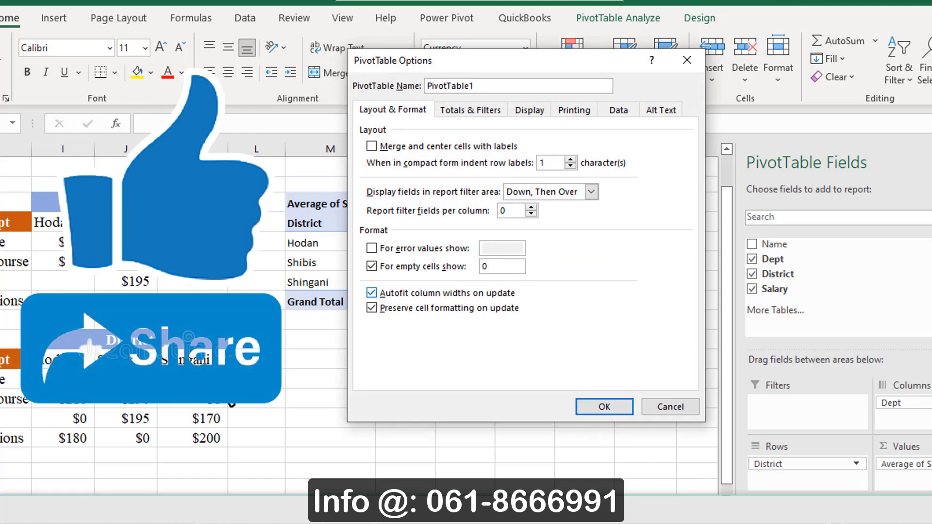
pyautogui.click(604, 407)
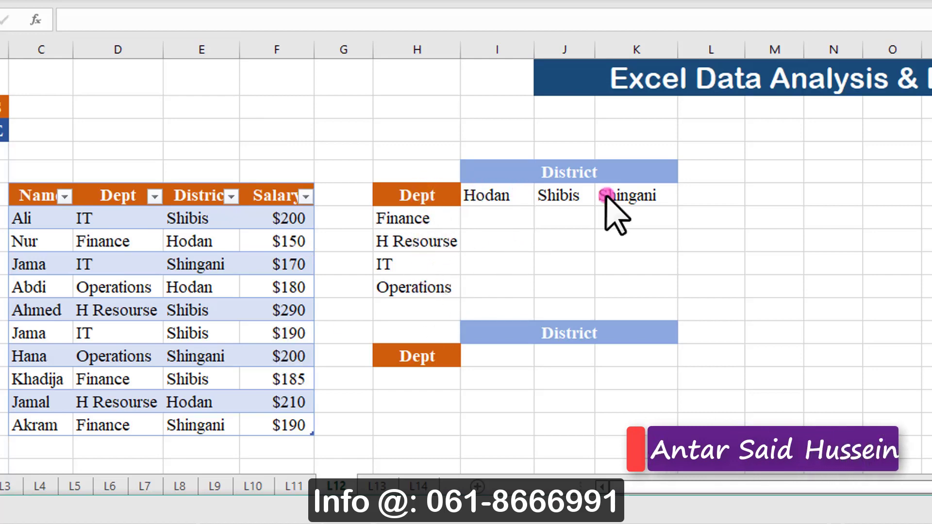
# Start an AVERAGEIFS formula in cell I7, where the Finance row meets the Hodan column.
pyautogui.click(482, 212)
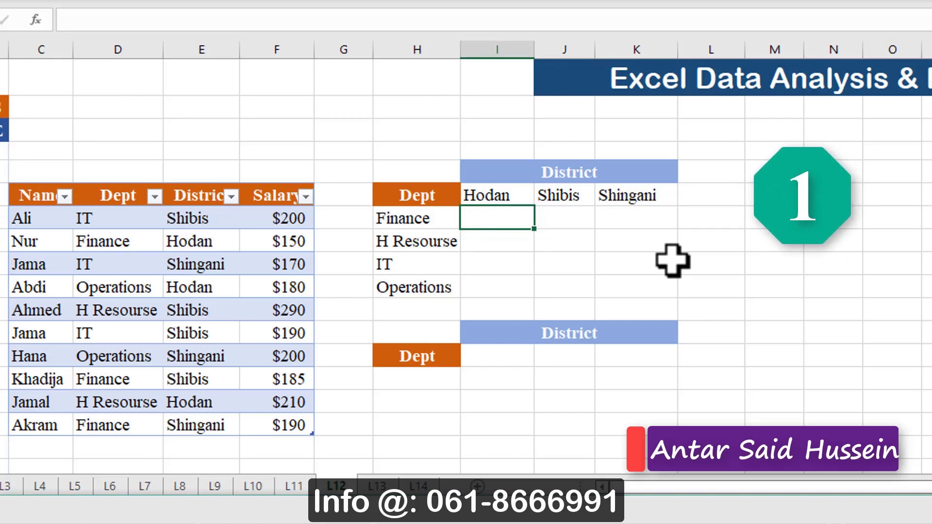
pyautogui.write('v')
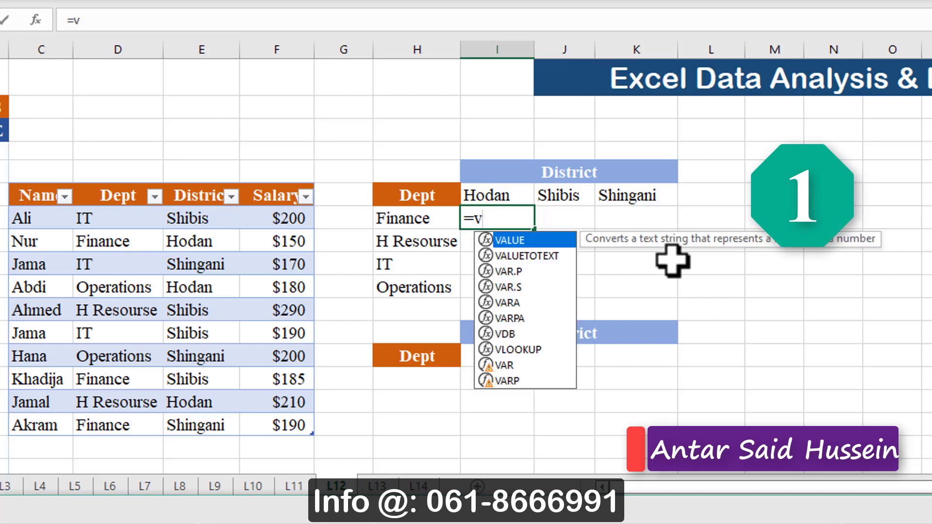
pyautogui.press('BackSpace')
pyautogui.write('aver')
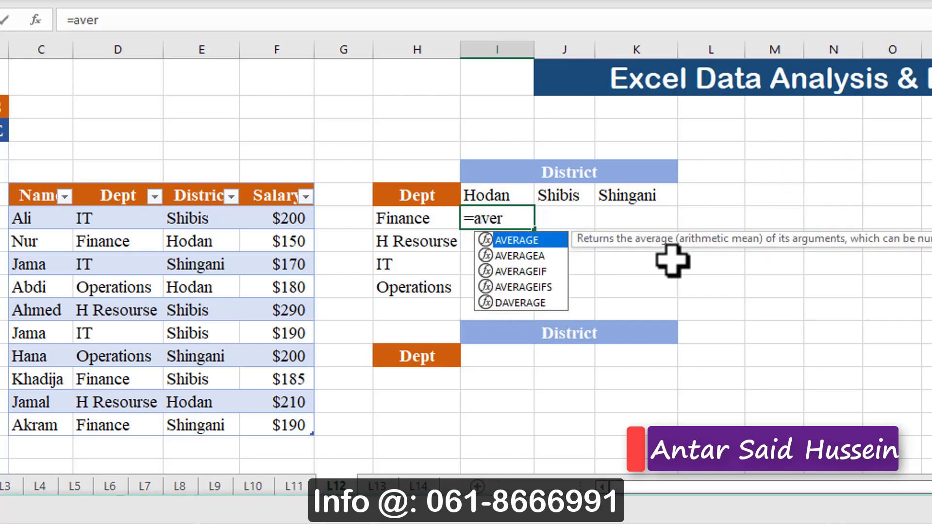
pyautogui.press('Down')
pyautogui.press('Down')
pyautogui.press('Down')
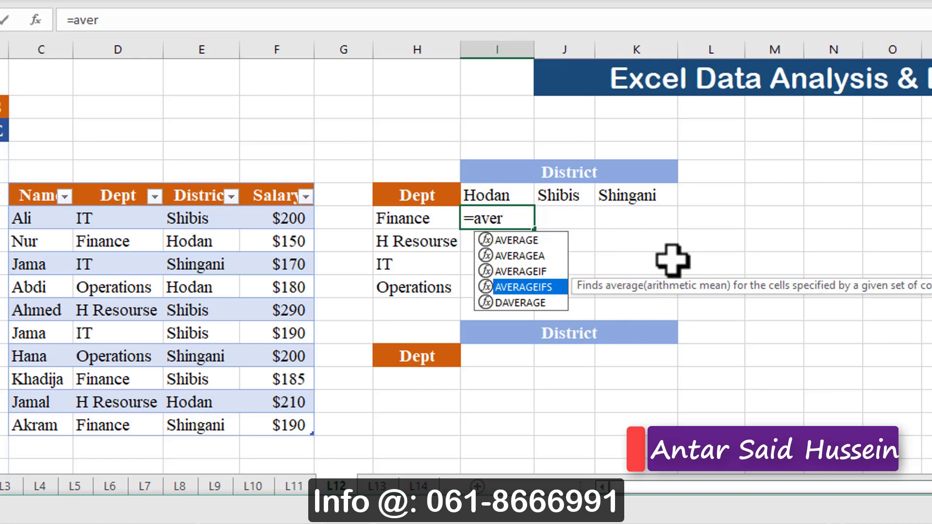
pyautogui.press('Tab')
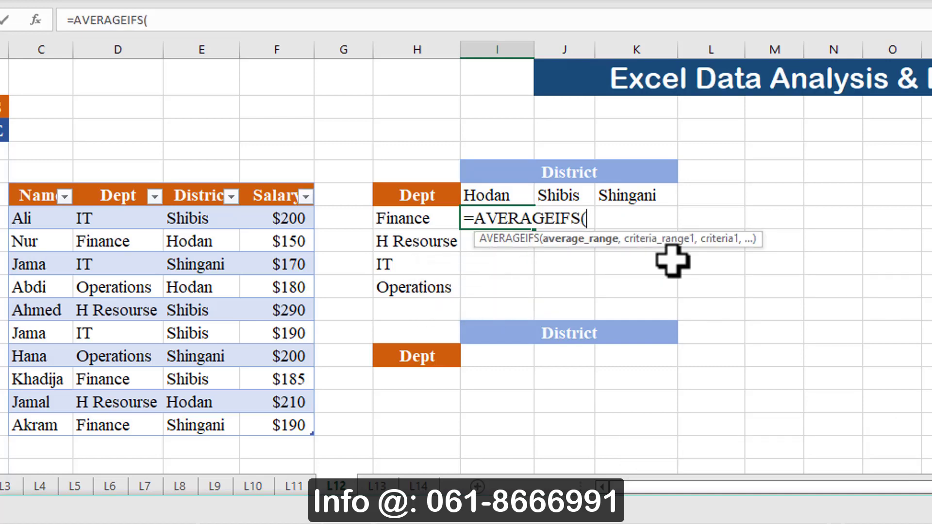
# Set the formula's average range to the Salary column as the absolute reference $F$7:$F$16.
pyautogui.click(584, 239)
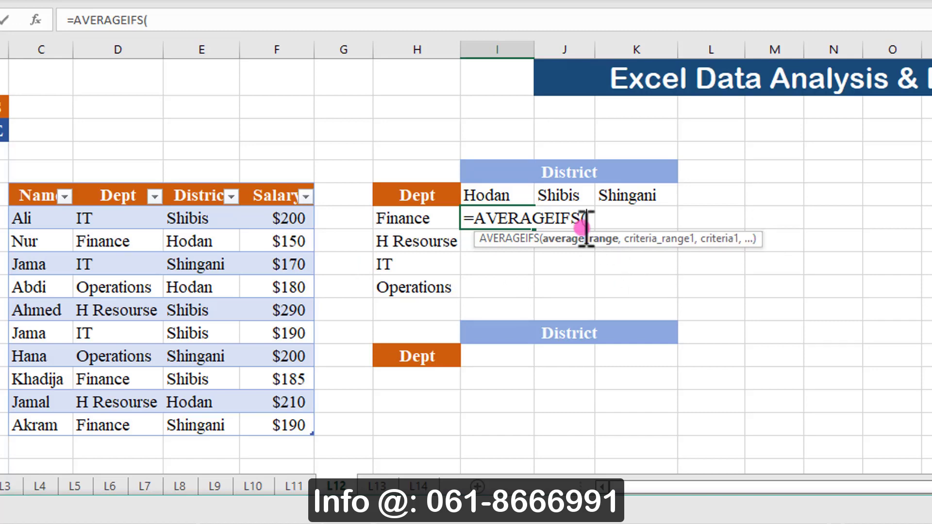
pyautogui.click(270, 180)
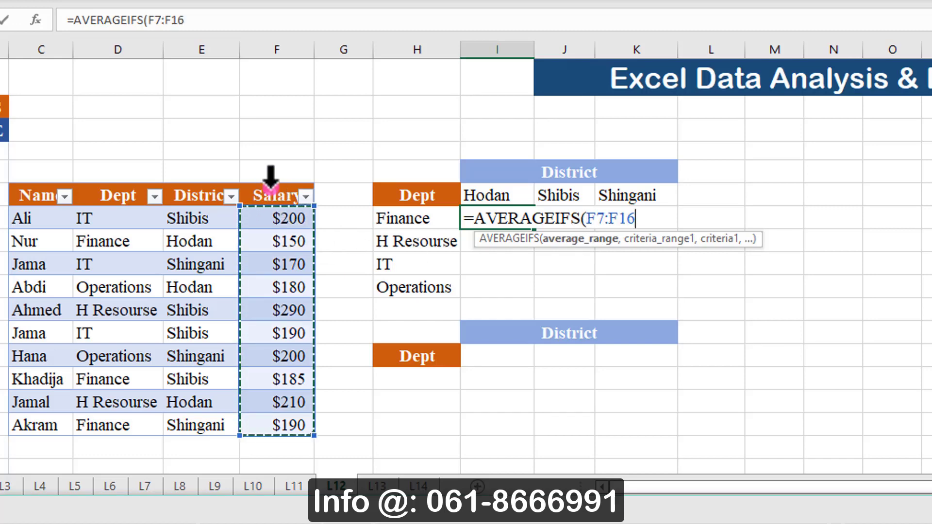
pyautogui.press('F4')
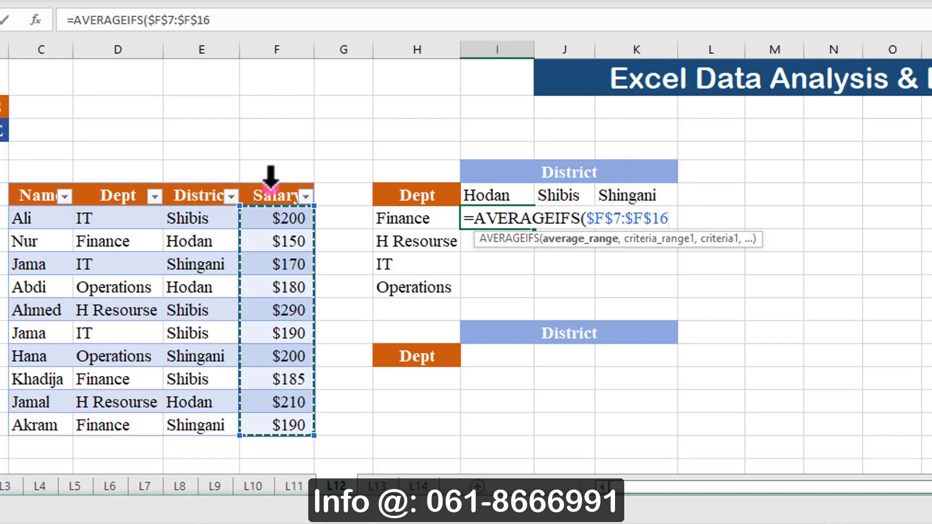
pyautogui.write(',')
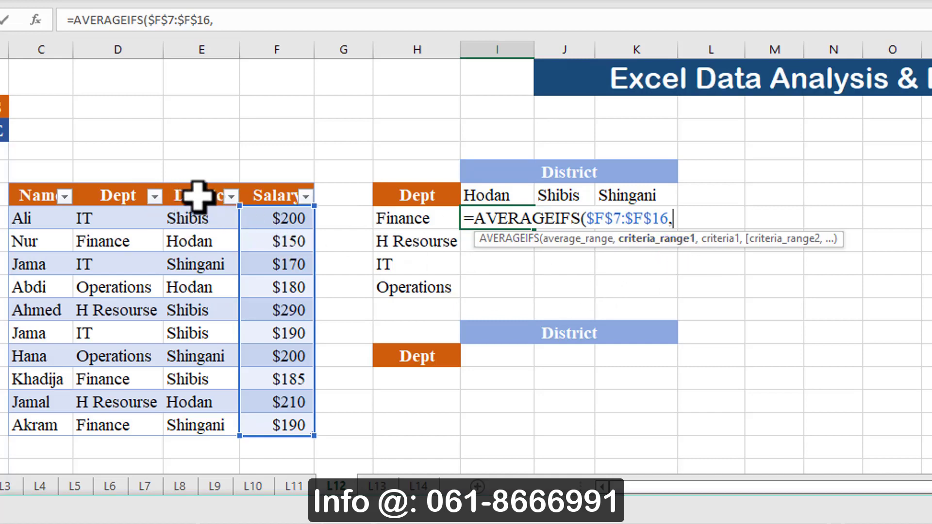
# Add the District column $E$7:$E$16 as the first criteria range, with the row-locked header cell I$6 as its criterion.
pyautogui.click(193, 181)
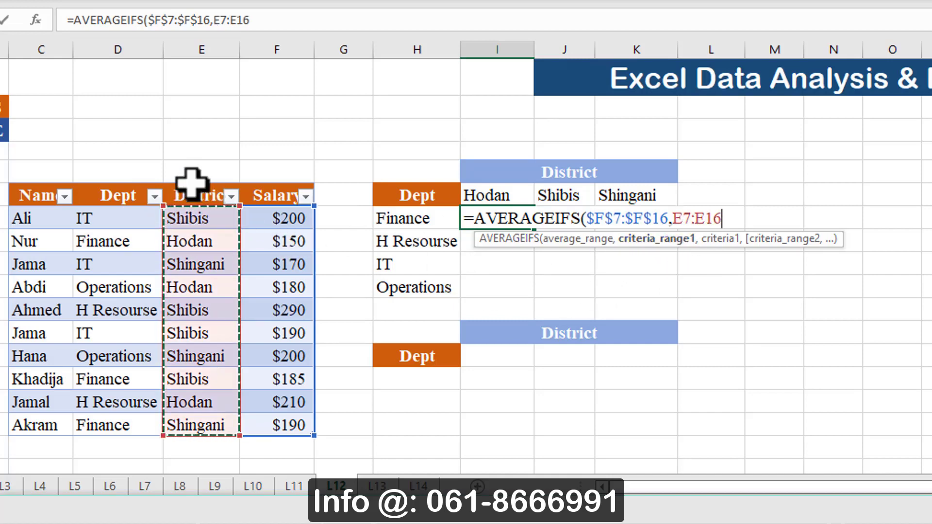
pyautogui.press('F4')
pyautogui.write(',')
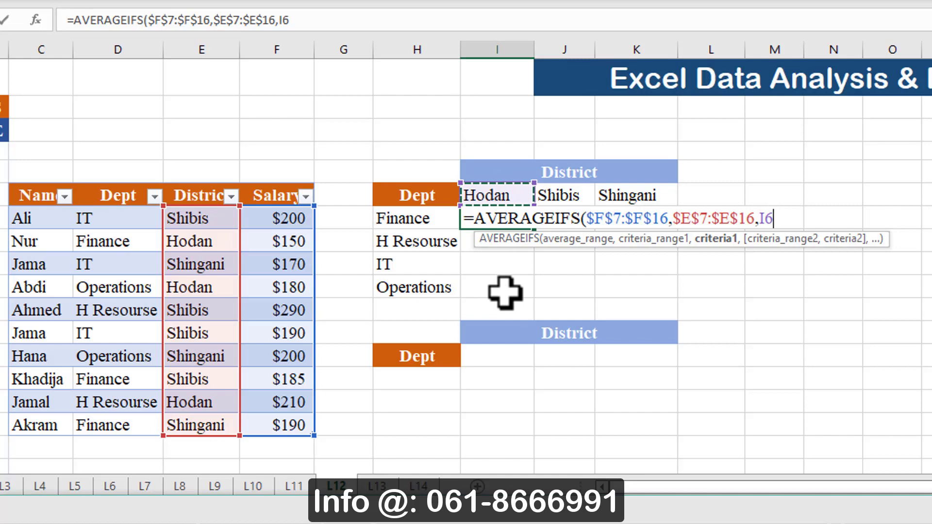
pyautogui.press('F4')
pyautogui.press('F4')
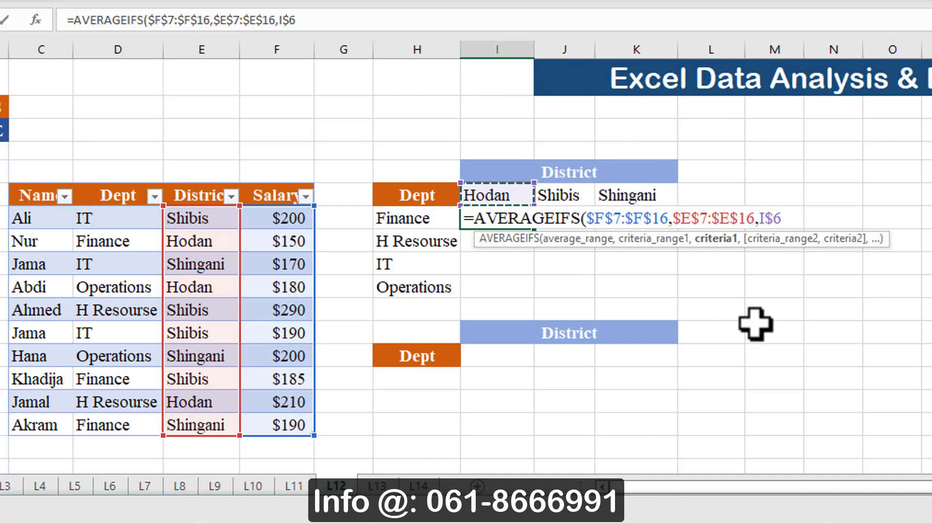
pyautogui.write(',')
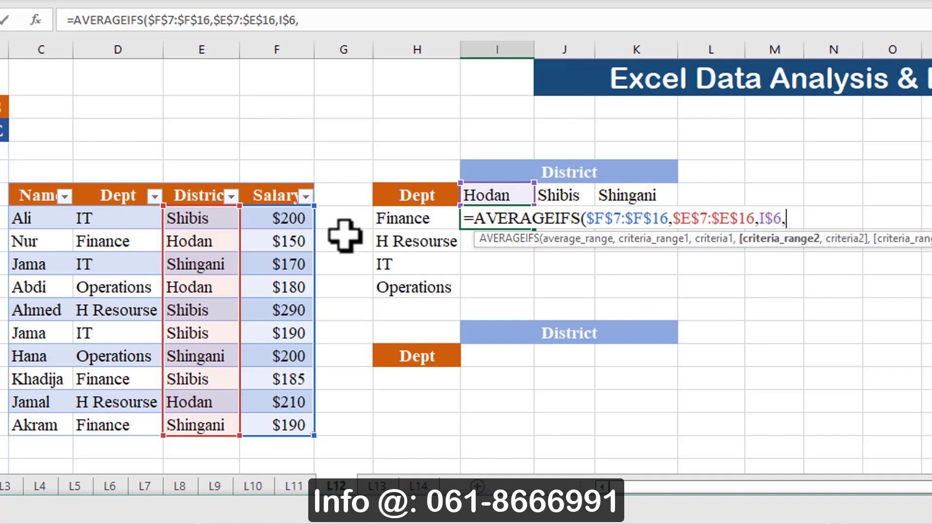
# Add the Dept column $D$7:$D$16 as the second criteria range with $H7 as its criterion, and complete the formula.
pyautogui.click(112, 174)
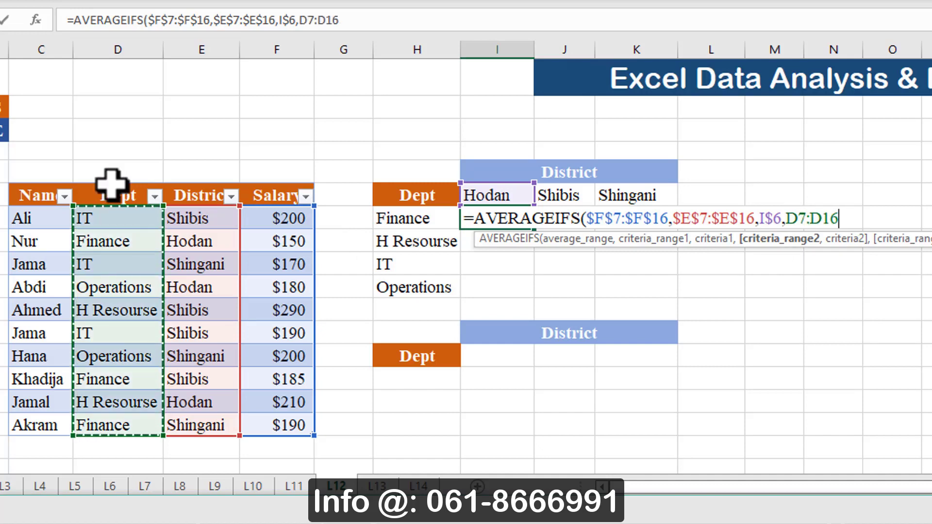
pyautogui.press('F4')
pyautogui.write(',')
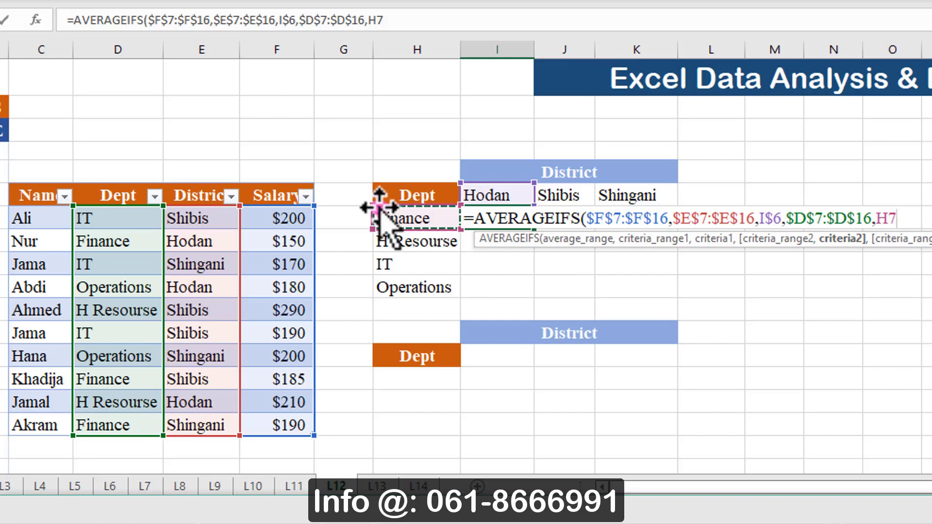
pyautogui.click(489, 214)
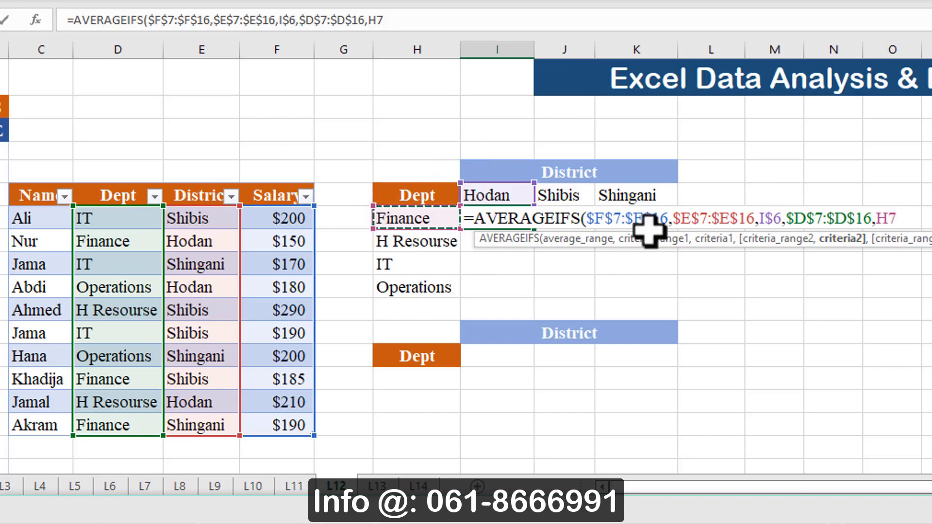
pyautogui.click(564, 215)
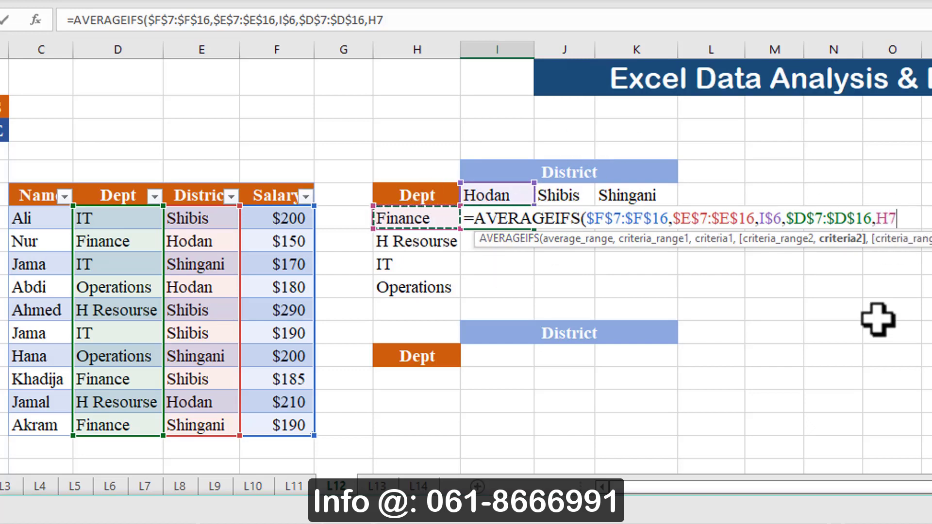
pyautogui.press('F4')
pyautogui.press('F4')
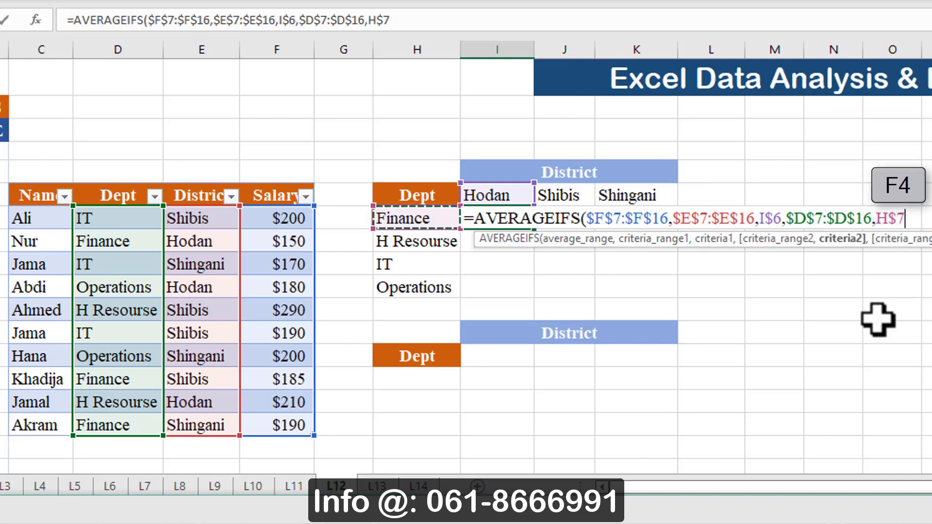
pyautogui.write(')')
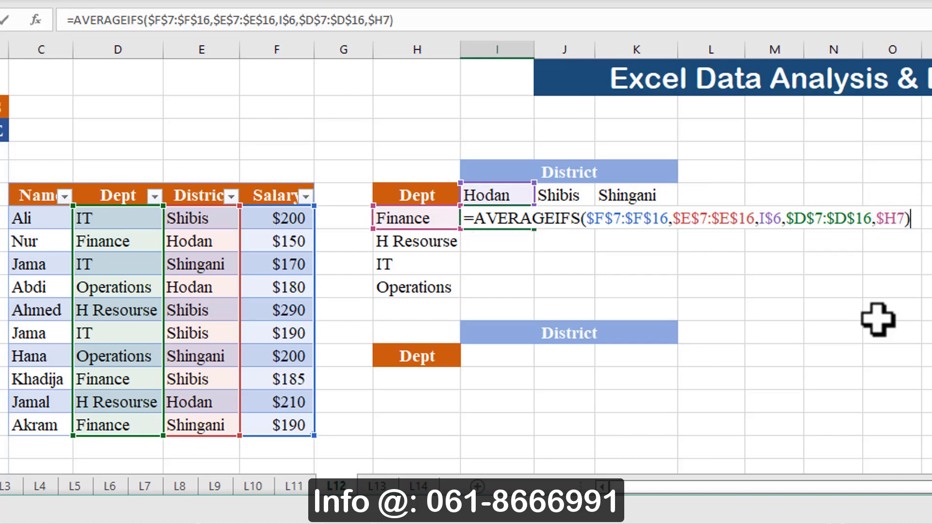
pyautogui.hotkey('ctrl', 'Return')
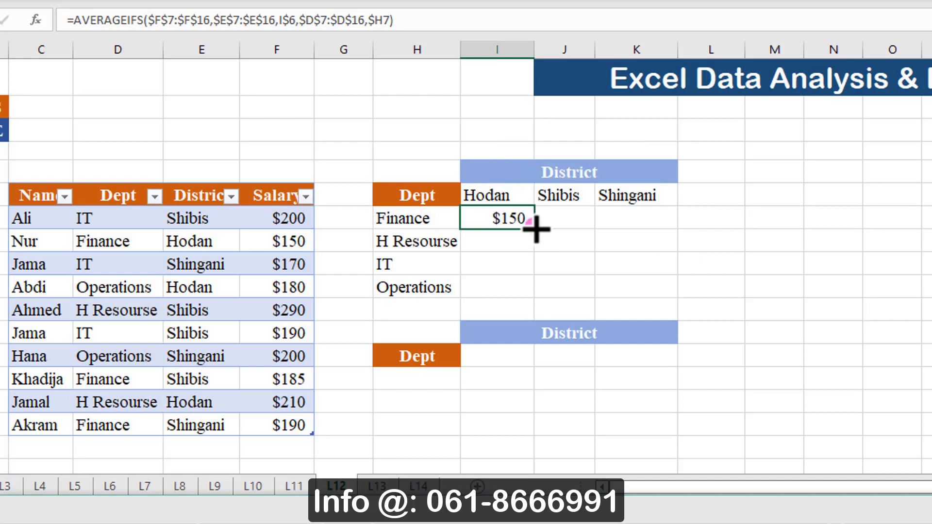
# Fill the AVERAGEIFS formula across I7:K10 and widen column J to fit its contents.
pyautogui.moveTo(535, 231); pyautogui.dragTo(658, 295)
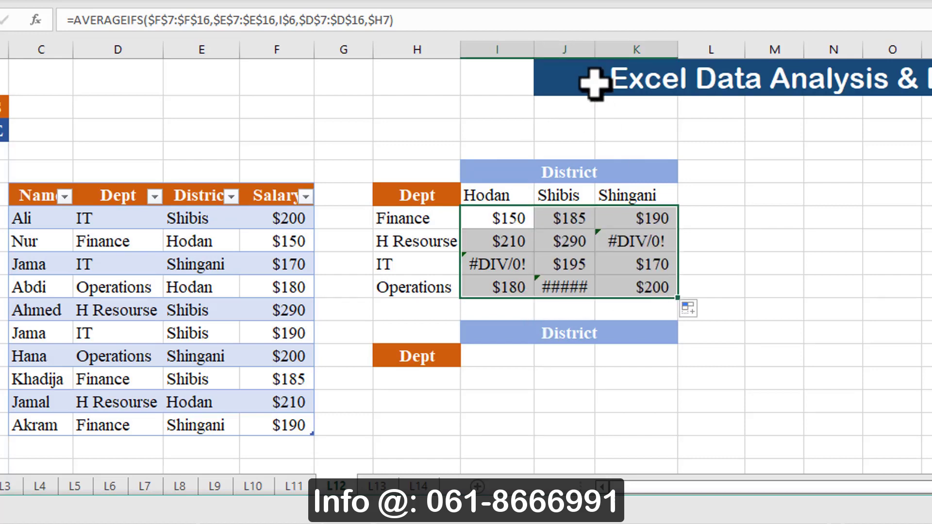
pyautogui.moveTo(596, 47); pyautogui.dragTo(608, 47)
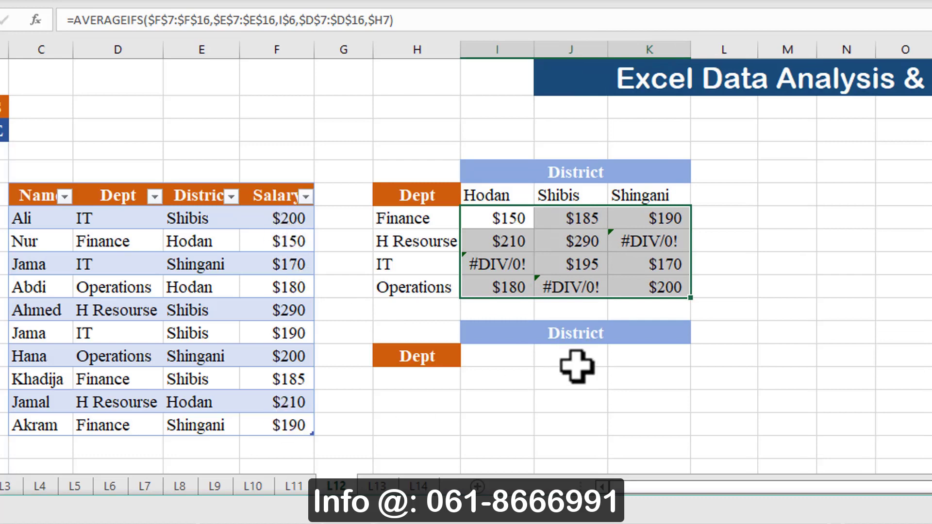
# Examine the #DIV/0! cell for IT in Hodan against the Dept and District values of the IT rows in the employee table.
pyautogui.click(492, 260)
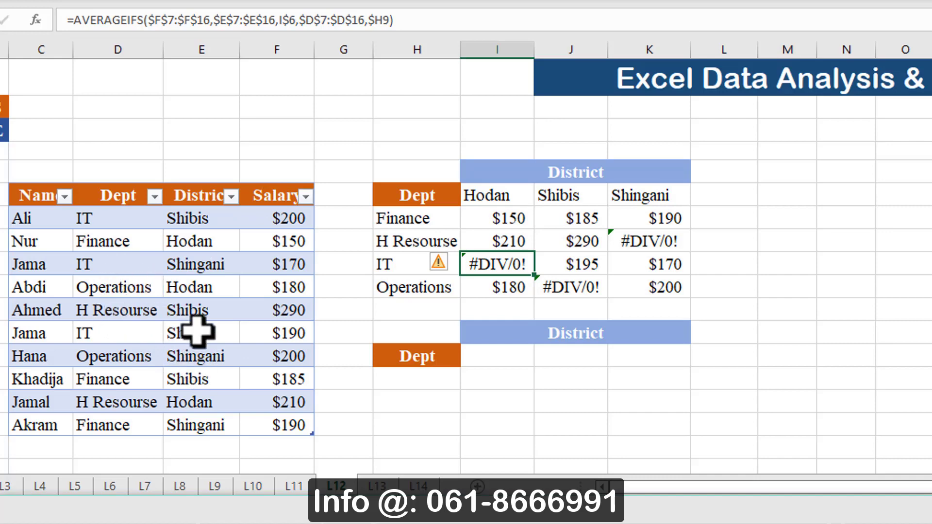
pyautogui.moveTo(187, 333); pyautogui.dragTo(143, 329)
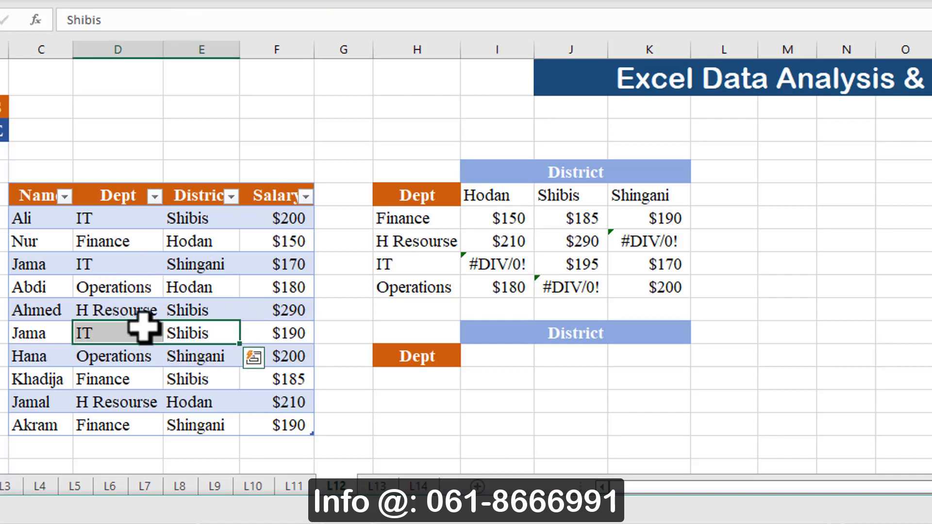
pyautogui.moveTo(221, 266); pyautogui.dragTo(160, 262)
pyautogui.moveTo(206, 219); pyautogui.dragTo(123, 217)
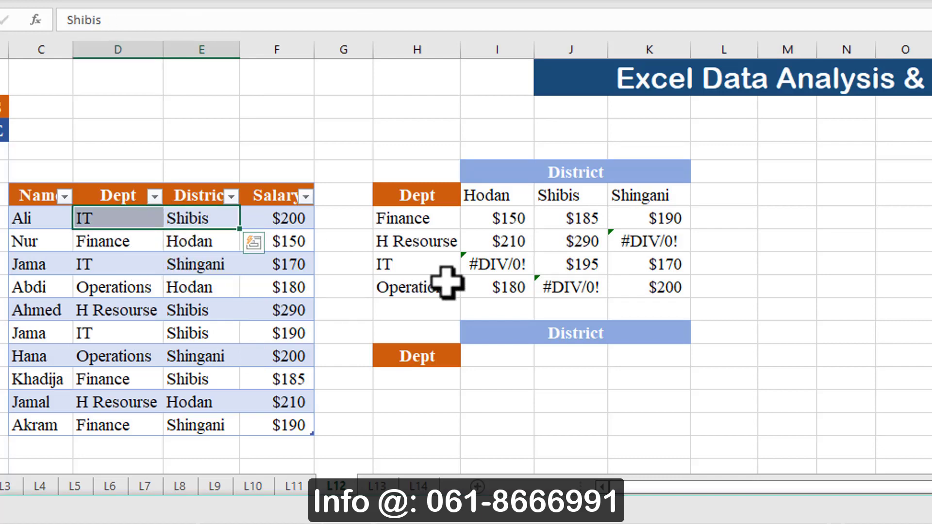
# Wrap the AVERAGEIFS formula in I7 in IFERROR, with 0 as the value returned on error.
pyautogui.click(482, 262)
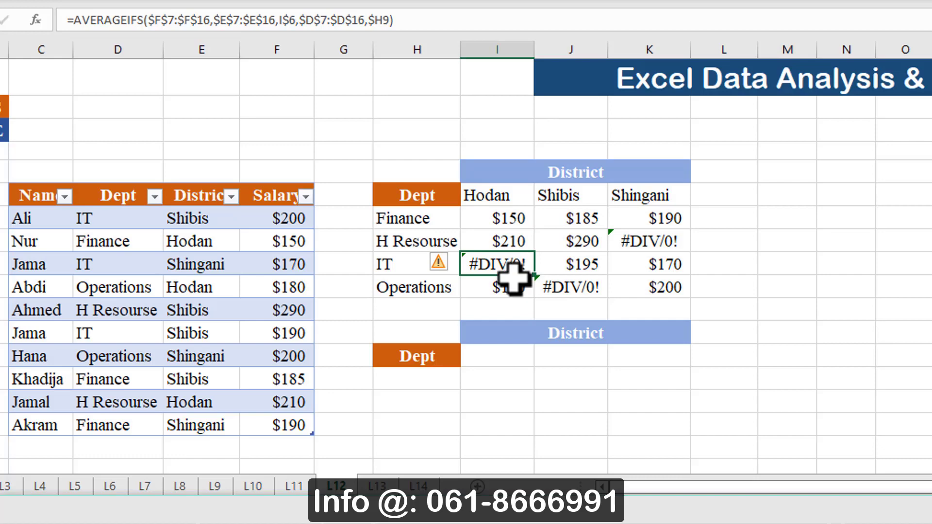
pyautogui.click(557, 286)
pyautogui.click(638, 237)
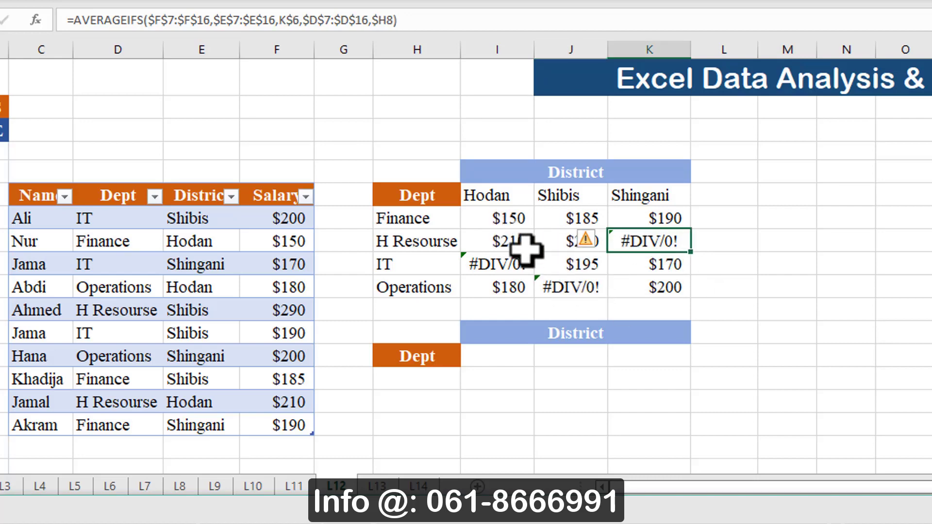
pyautogui.doubleClick(476, 217)
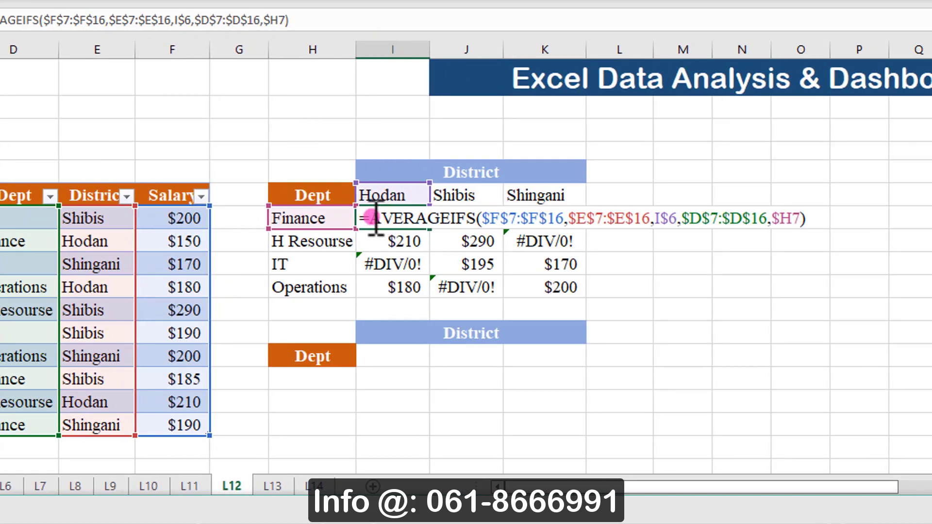
pyautogui.write('ife')
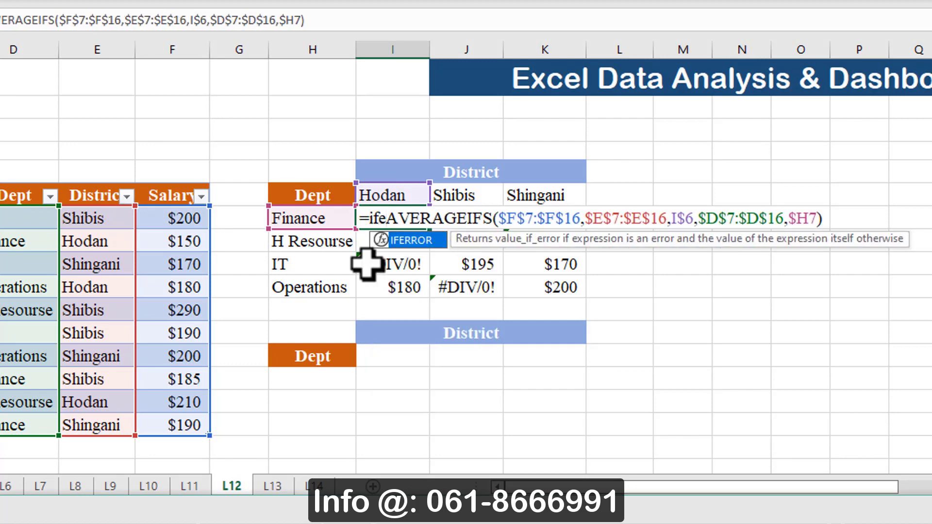
pyautogui.doubleClick(421, 243)
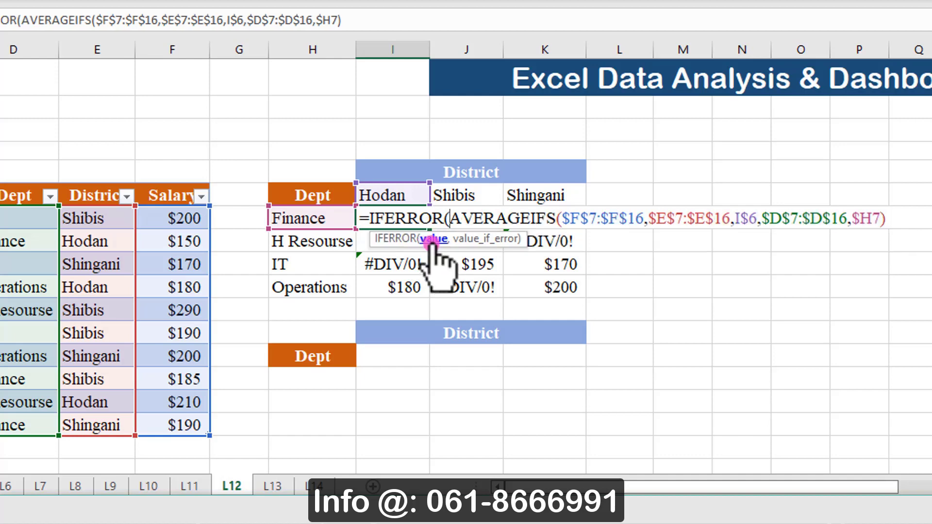
pyautogui.click(433, 238)
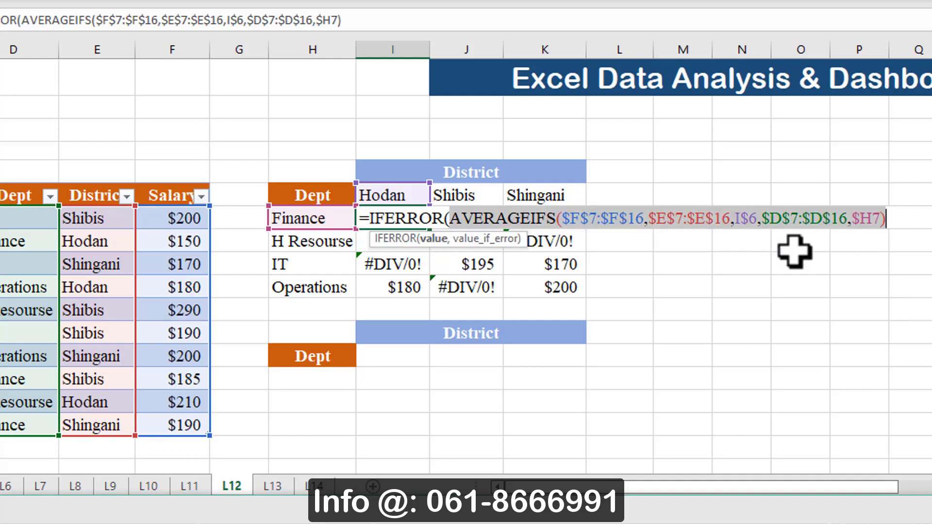
pyautogui.click(884, 220)
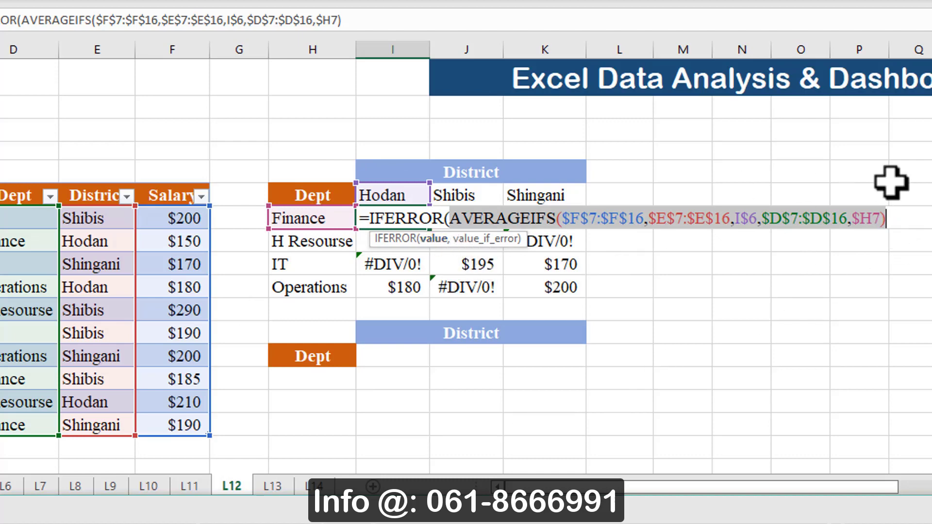
pyautogui.click(891, 220)
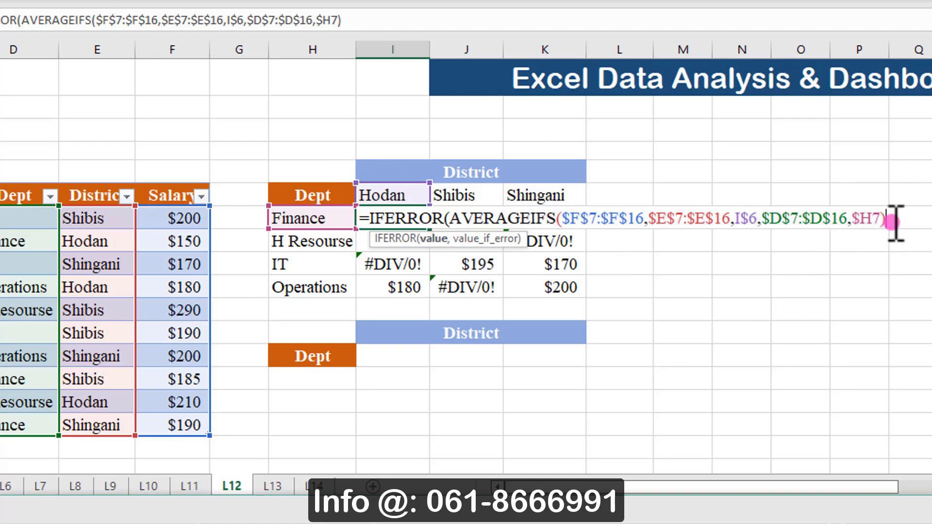
pyautogui.write(',0')
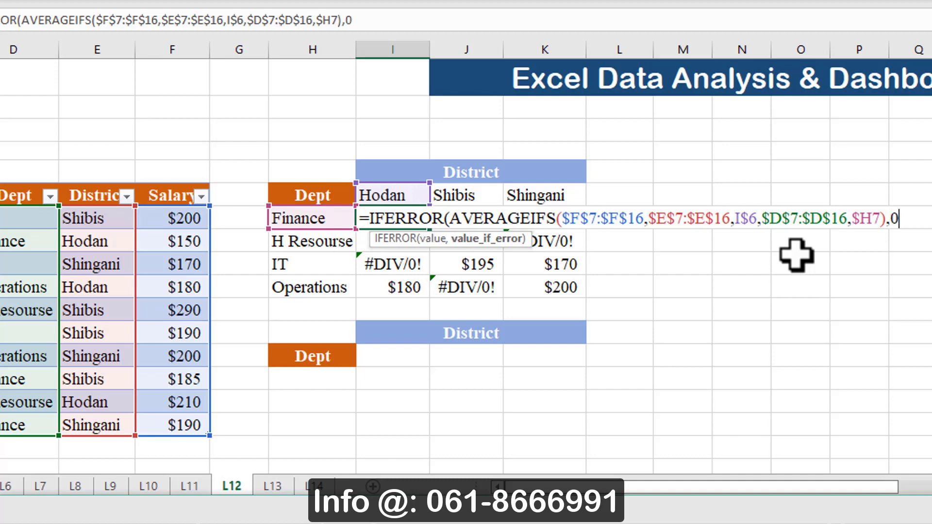
pyautogui.hotkey('ctrl', 'Return')
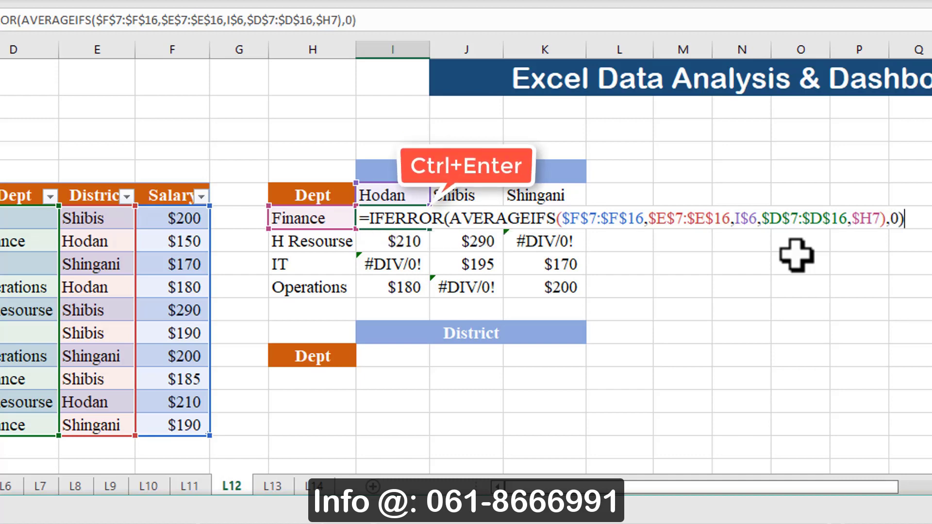
pyautogui.hotkey('ctrl', 'Return')
# Fill the IFERROR formula across I7:K10 and check the cells that had #DIV/0! errors.
pyautogui.moveTo(429, 228); pyautogui.dragTo(561, 293)
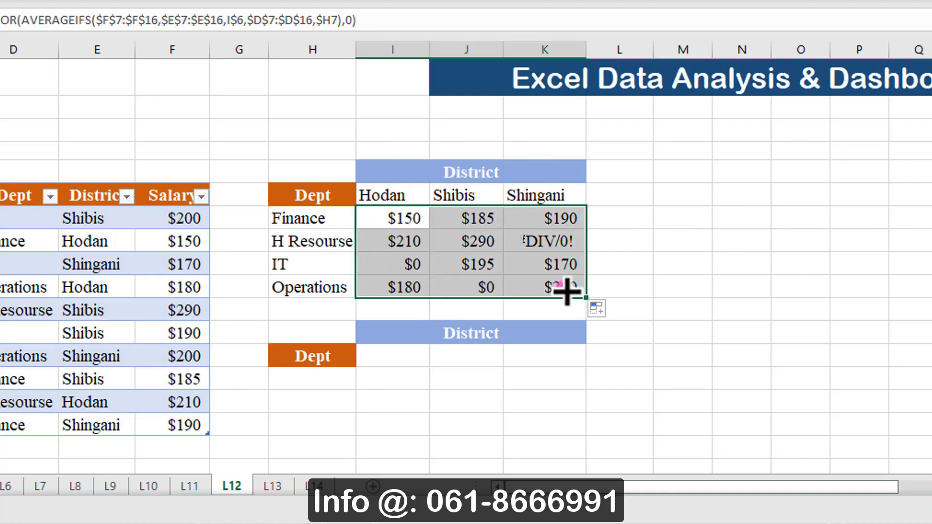
pyautogui.click(416, 264)
pyautogui.click(447, 286)
pyautogui.click(552, 243)
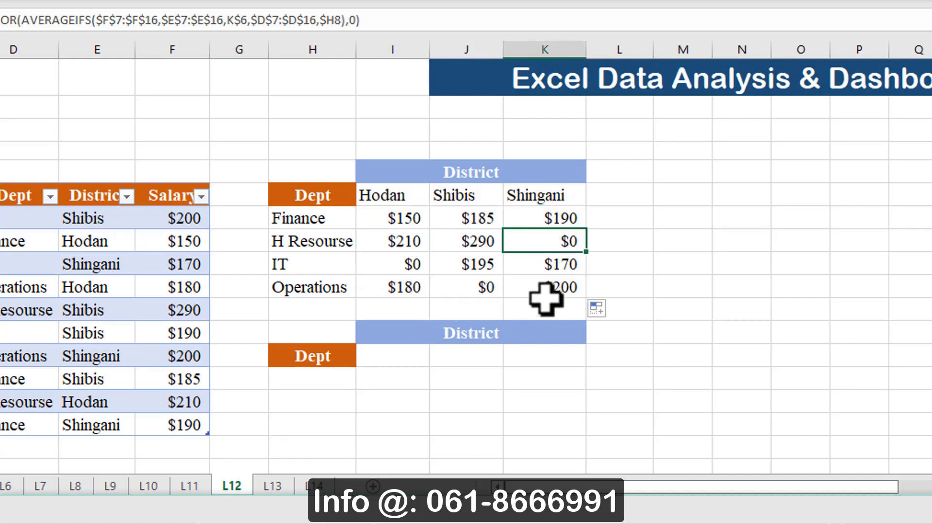
# Change the IFERROR fallback in I7 to an empty string "" and refill the formula across I7:K10.
pyautogui.doubleClick(394, 221)
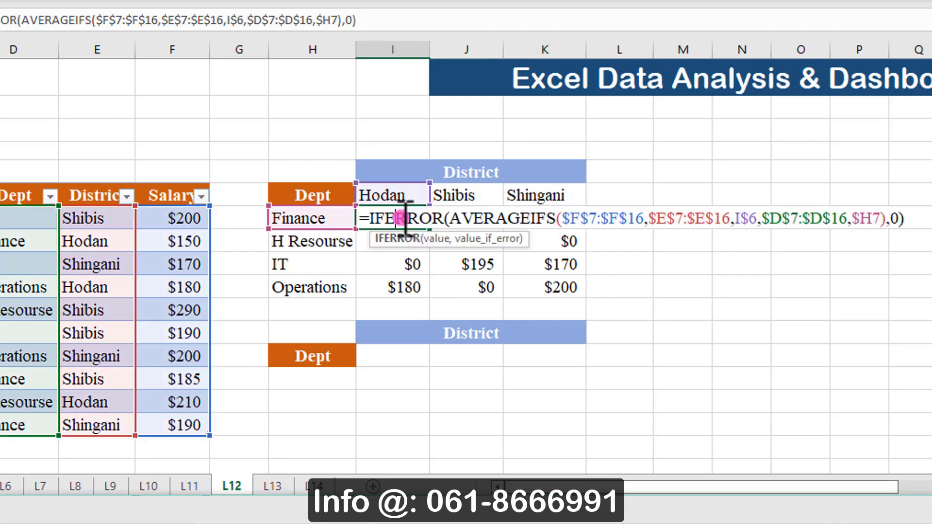
pyautogui.click(897, 219)
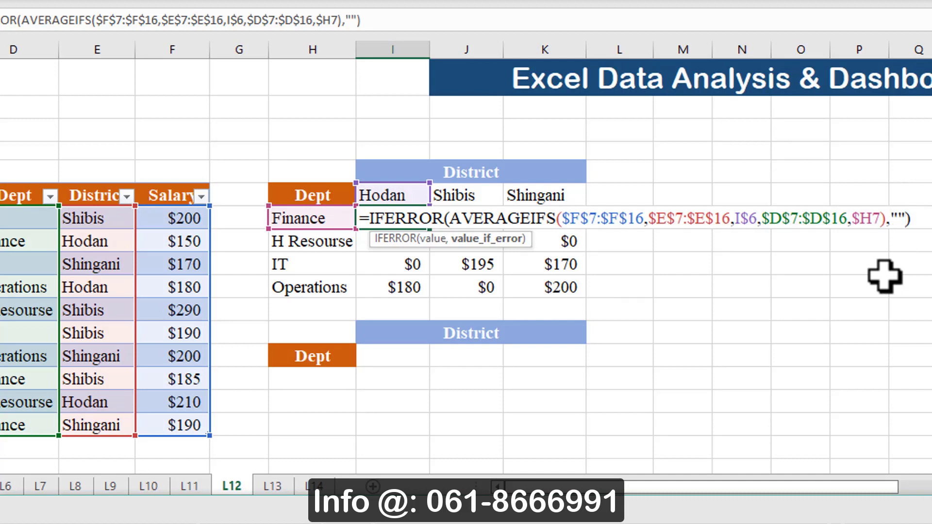
pyautogui.hotkey('ctrl', 'Return')
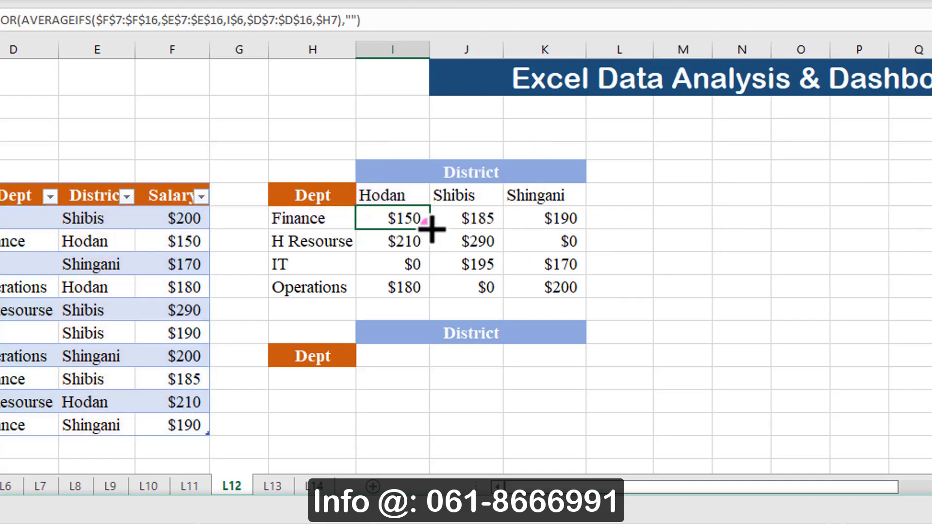
pyautogui.moveTo(429, 228); pyautogui.dragTo(572, 296)
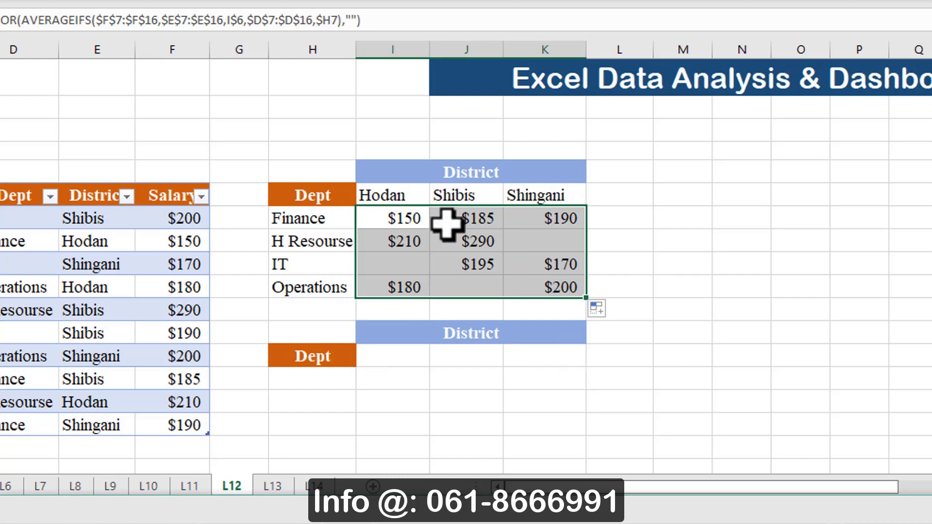
pyautogui.moveTo(405, 214); pyautogui.dragTo(449, 238)
pyautogui.doubleClick(403, 213)
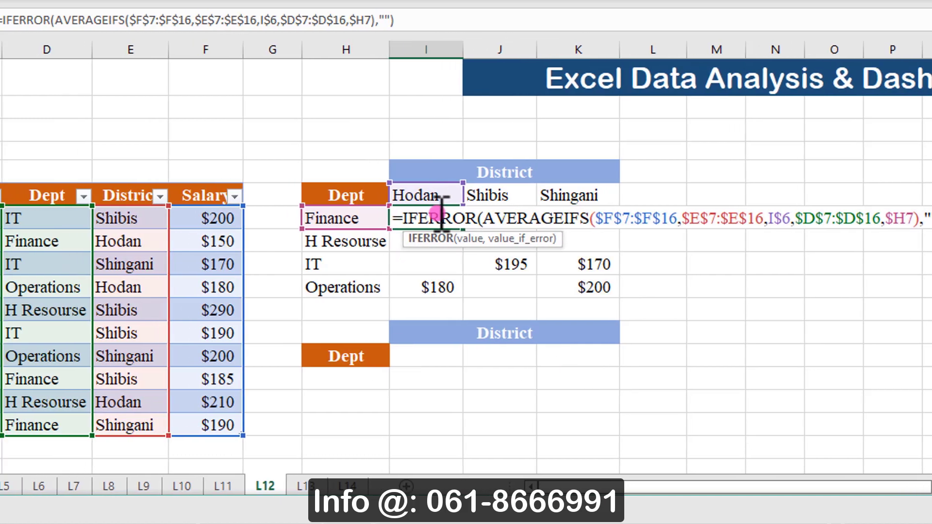
pyautogui.press('Escape')
# List the sorted unique departments below the second Dept header, entering =SORT(UNIQUE(D7:D16)) in H14.
pyautogui.click(323, 377)
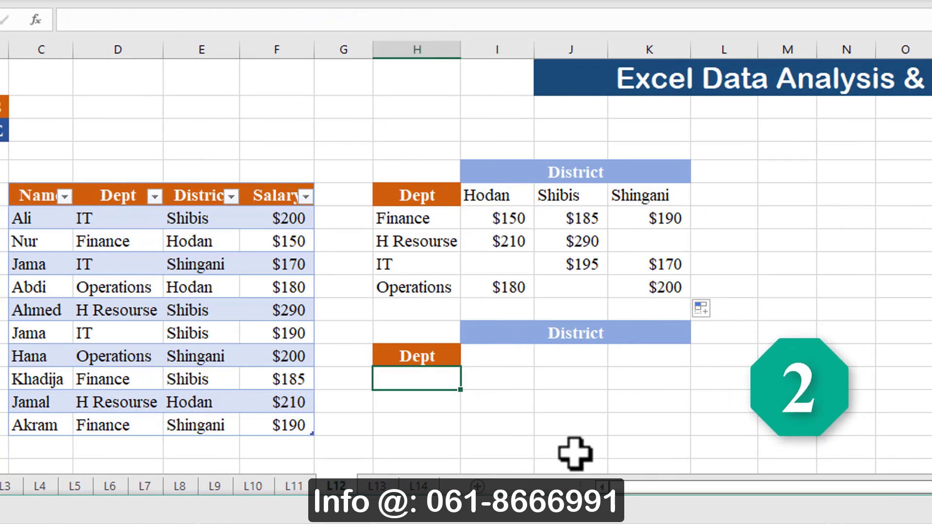
pyautogui.write('=sor')
pyautogui.press('Tab')
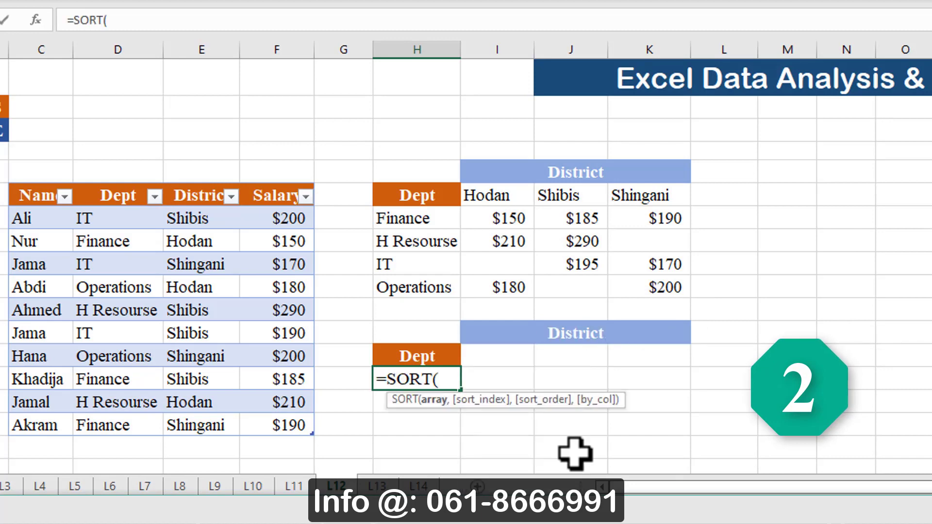
pyautogui.write('uniq')
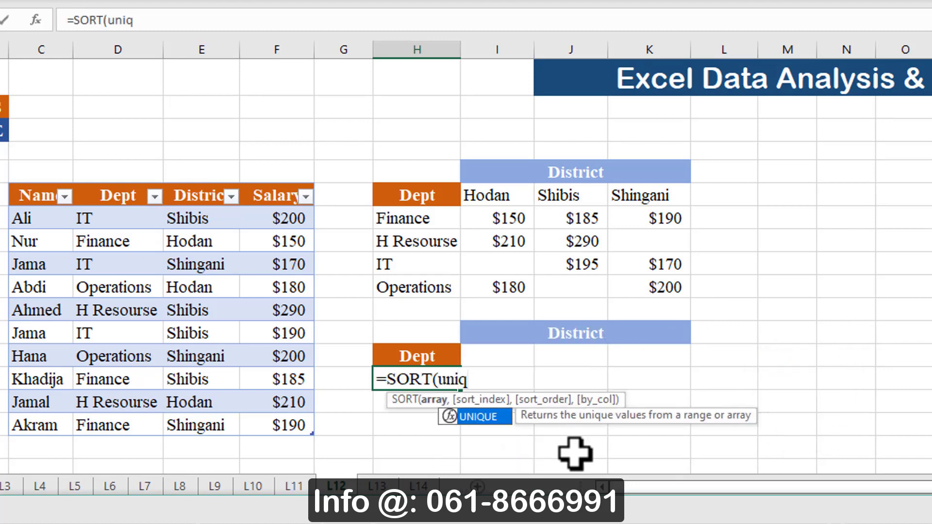
pyautogui.press('Tab')
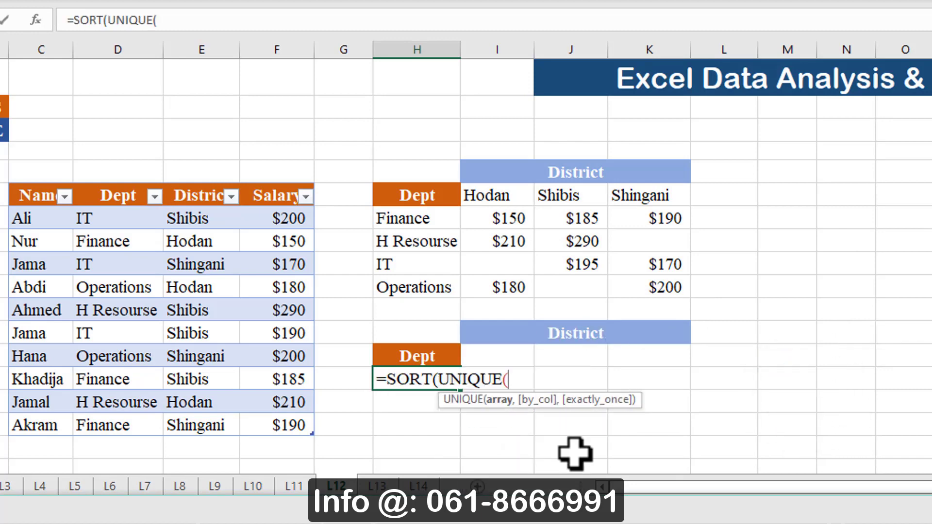
pyautogui.click(108, 184)
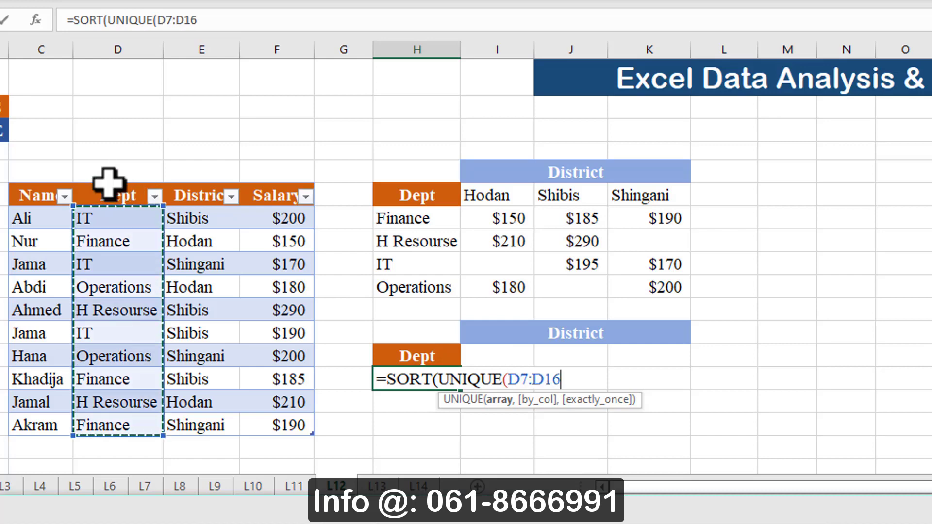
pyautogui.write(')')
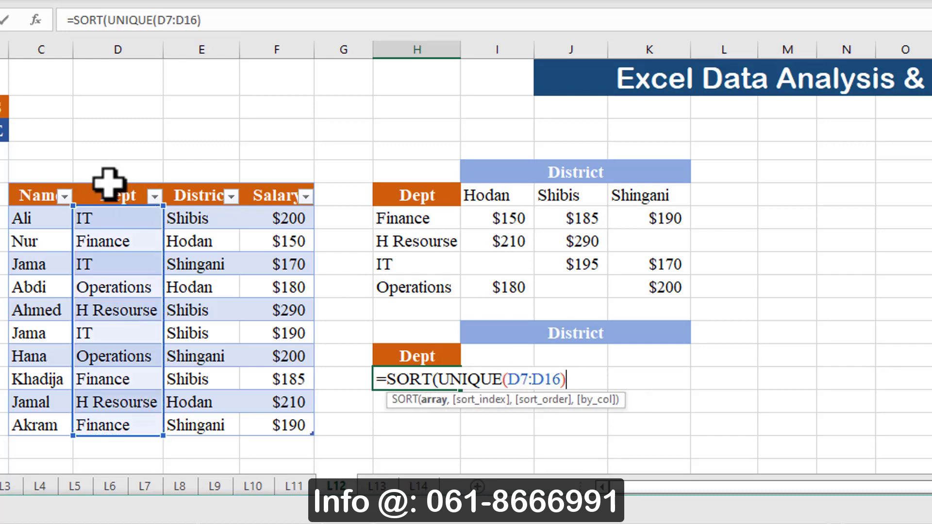
pyautogui.write(')')
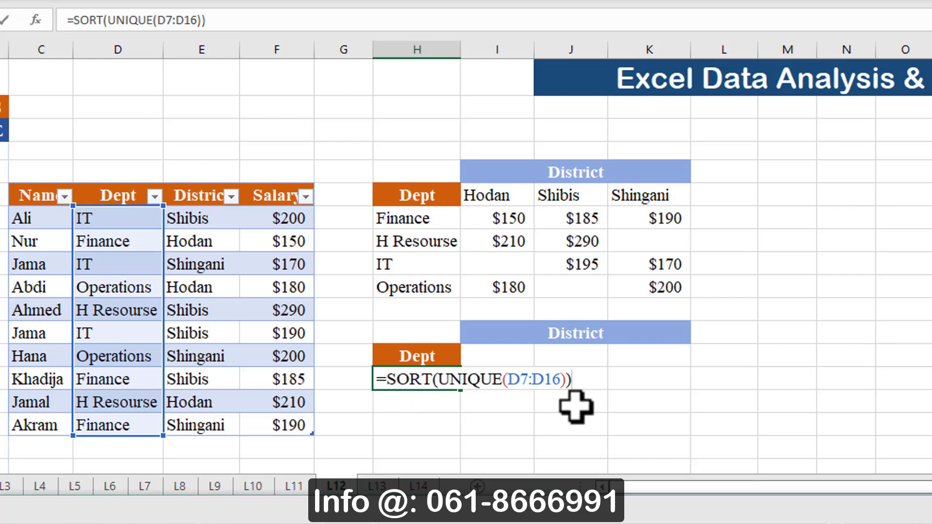
pyautogui.press('Return')
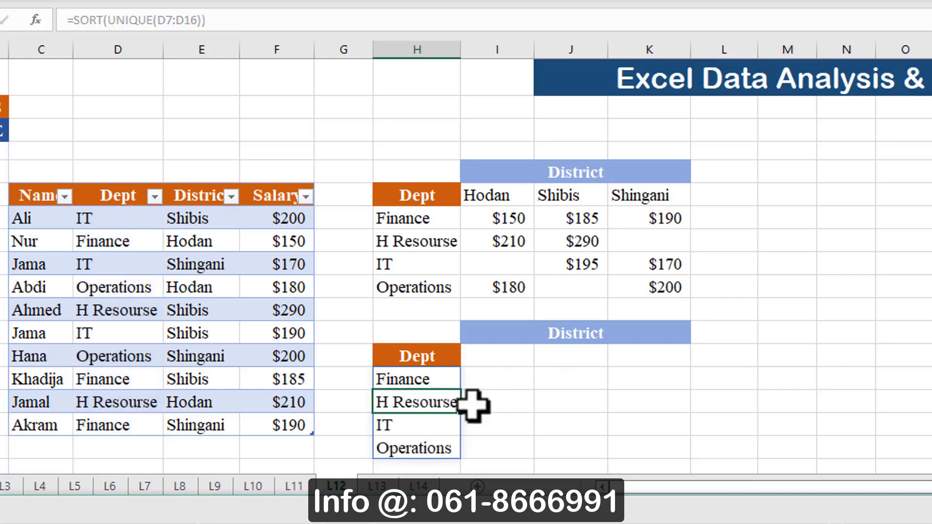
# List the sorted unique districts across the second table's header row, entering =TRANSPOSE(SORT(UNIQUE(E7:E16))) in I13.
pyautogui.click(530, 357)
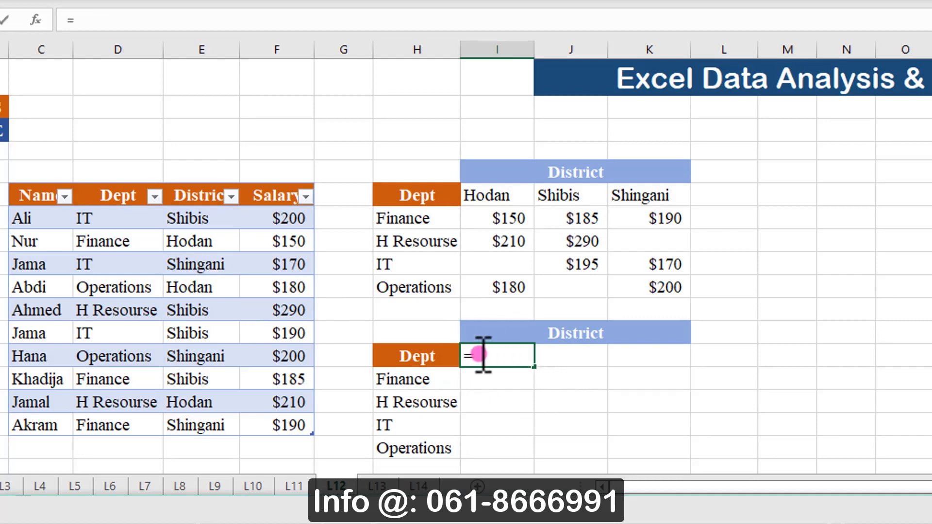
pyautogui.write('tr')
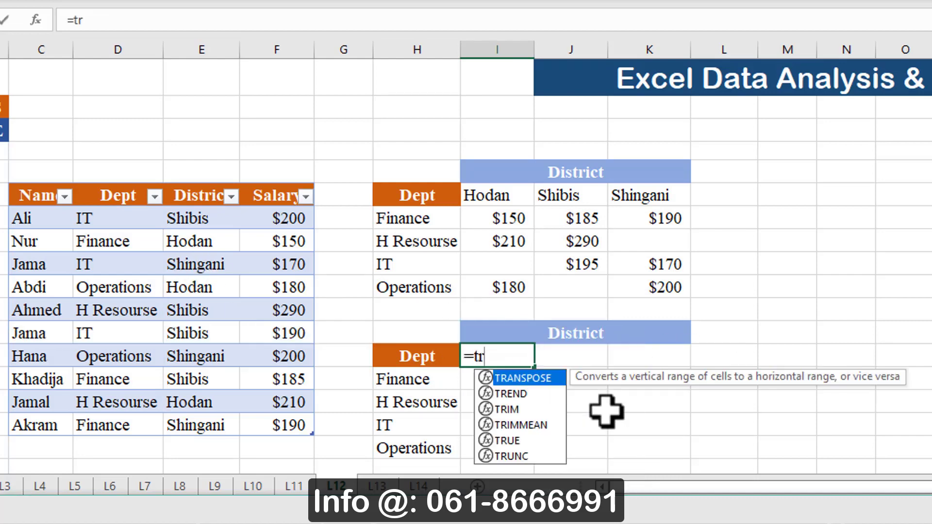
pyautogui.press('Tab')
pyautogui.write('sor')
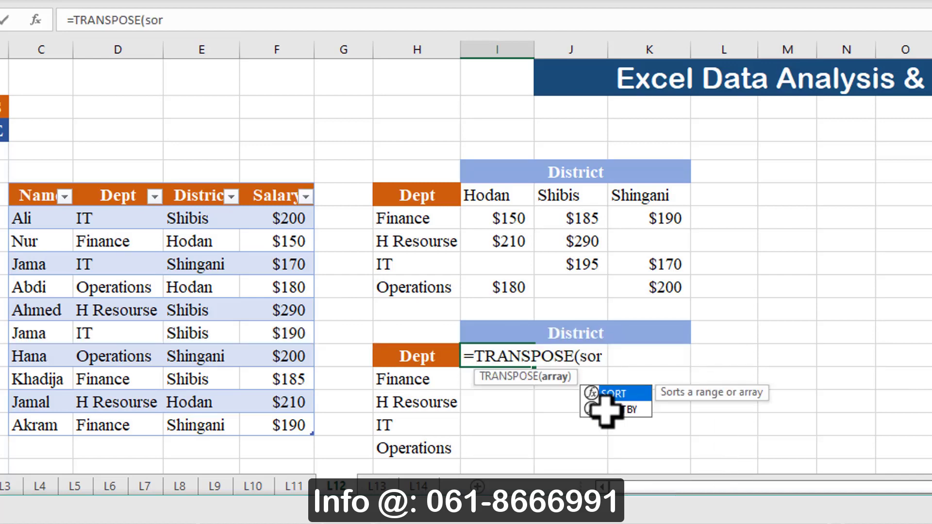
pyautogui.press('Tab')
pyautogui.write('uniq')
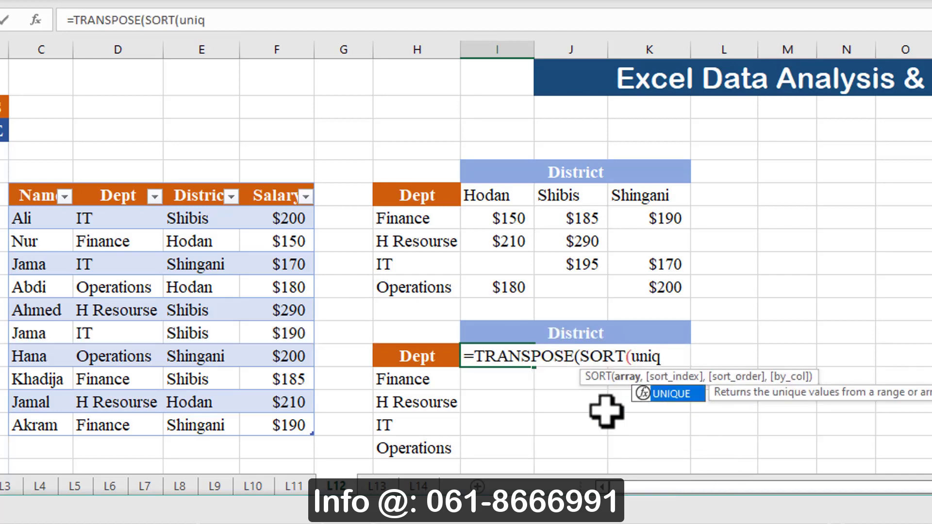
pyautogui.press('Tab')
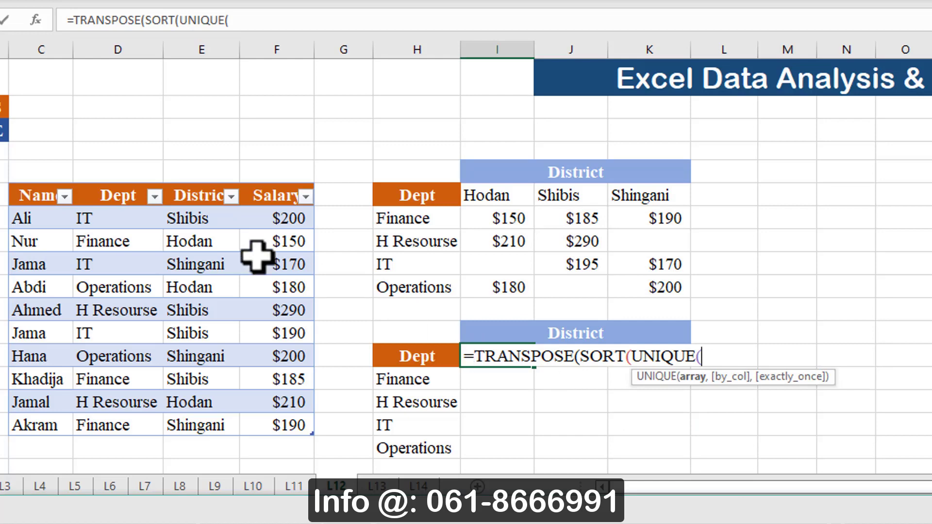
pyautogui.click(194, 177)
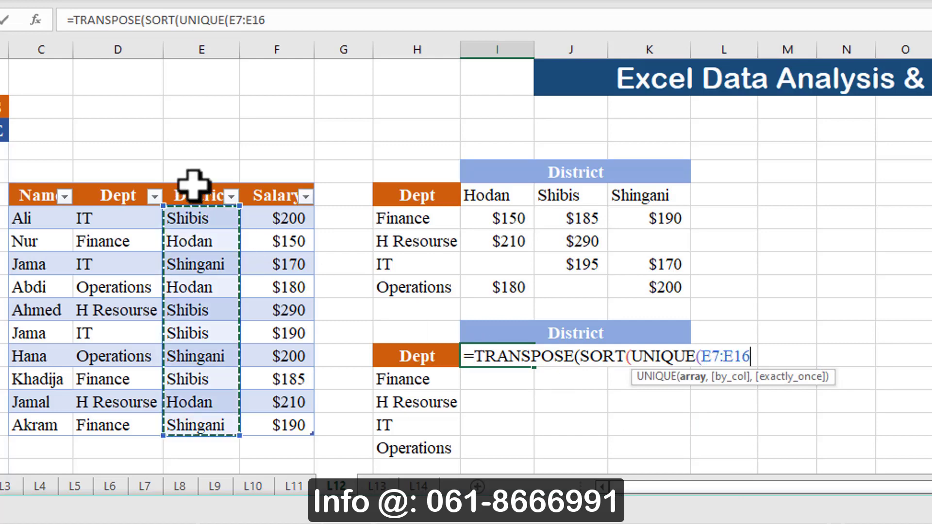
pyautogui.write(')')
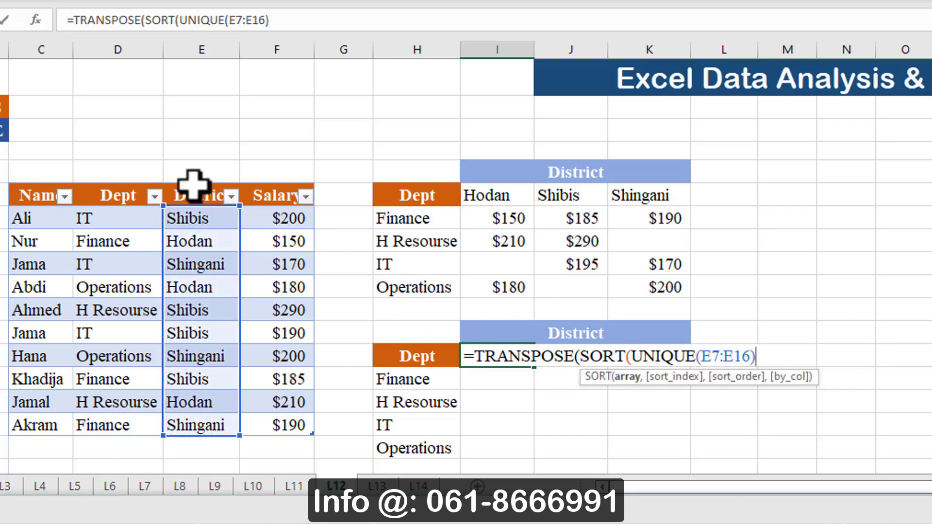
pyautogui.write(')')
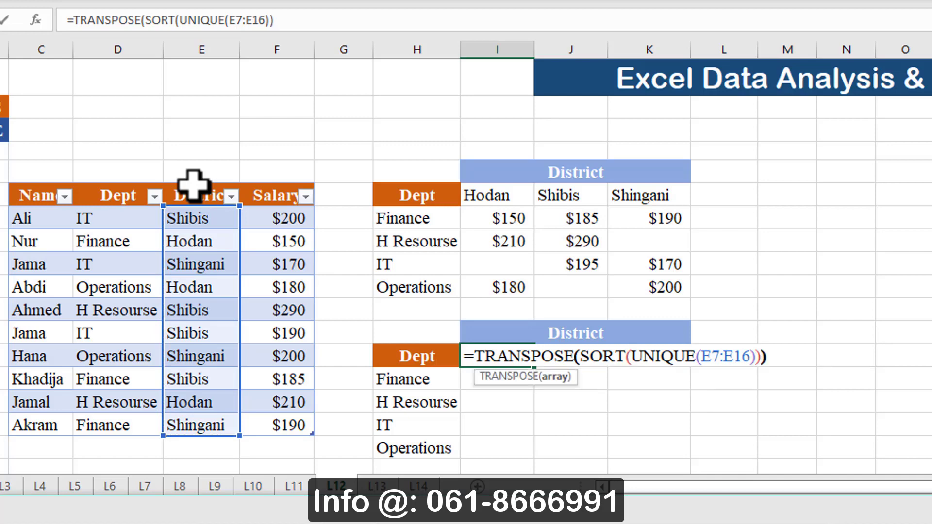
pyautogui.write(')')
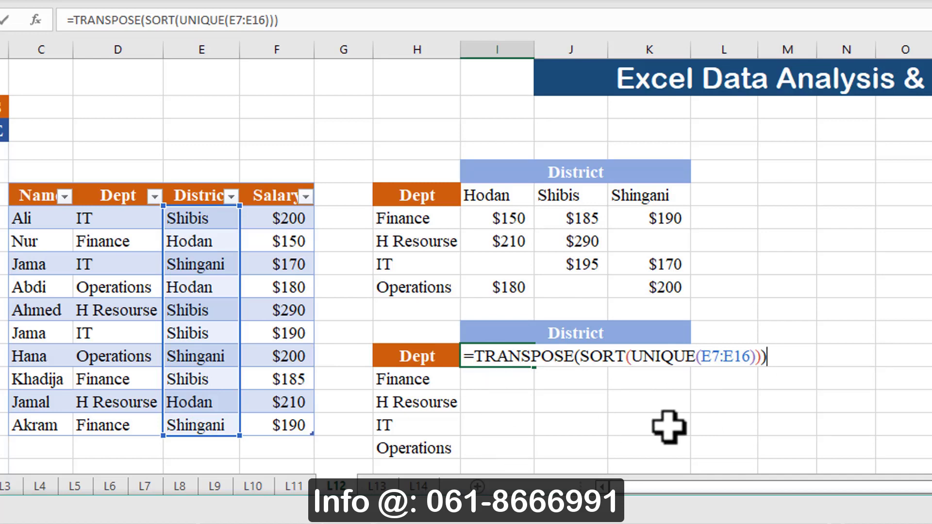
pyautogui.press('Return')
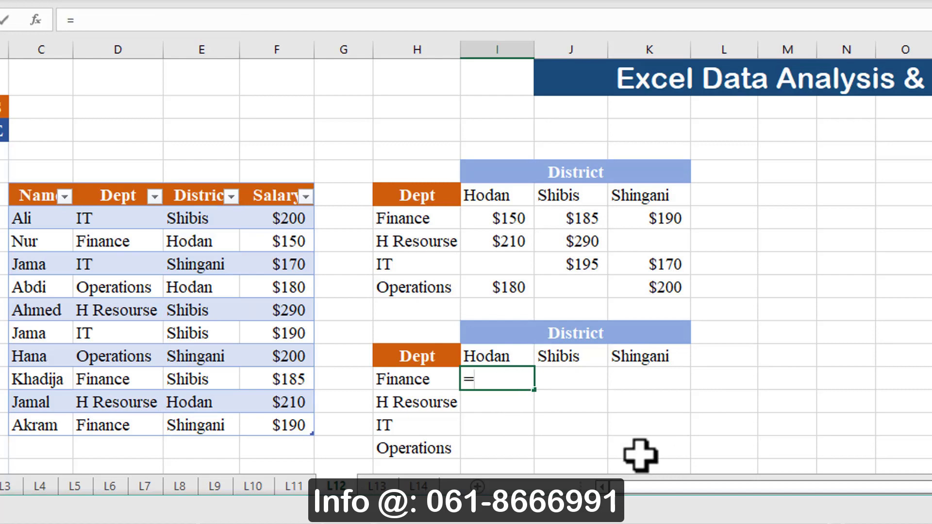
# Begin an AVERAGEIFS formula in I14 that averages F7:F16 where D7:D16 matches the department list H14#.
pyautogui.write('=aver')
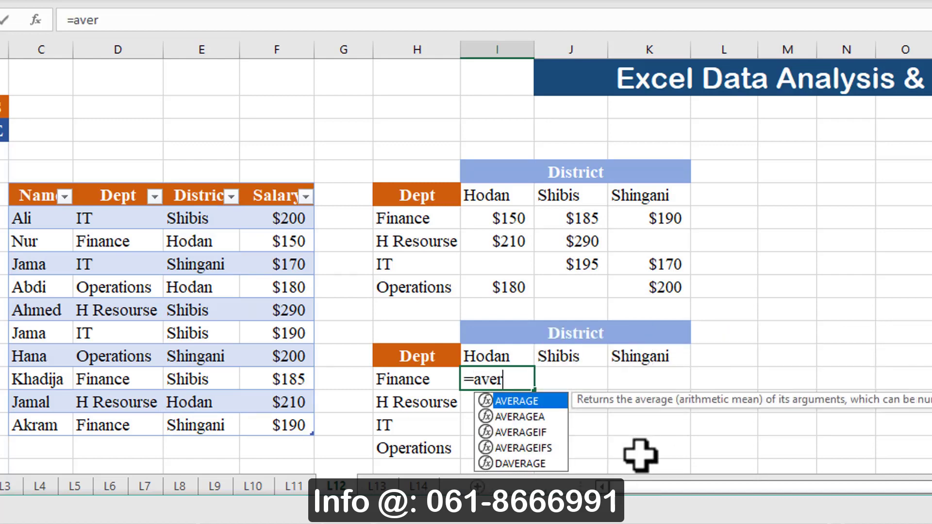
pyautogui.press('Down')
pyautogui.press('Down')
pyautogui.press('Down')
pyautogui.press('Tab')
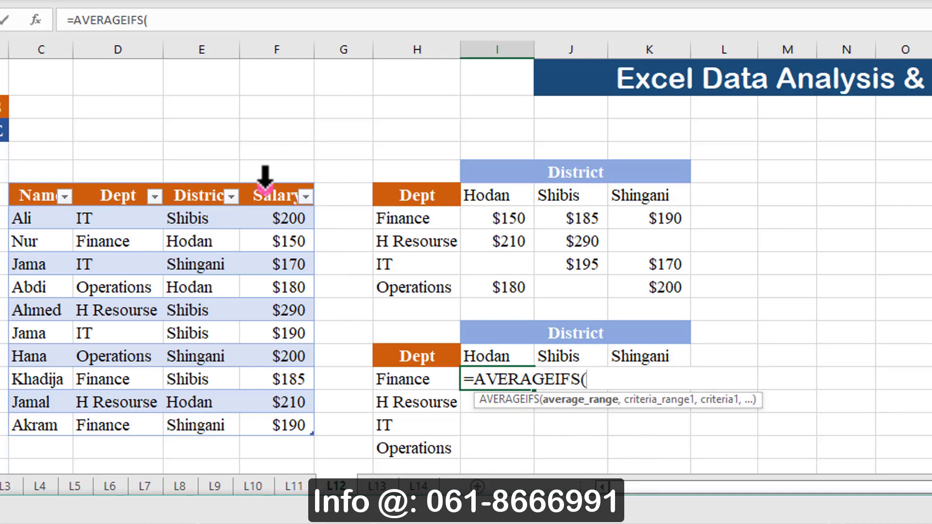
pyautogui.click(265, 178)
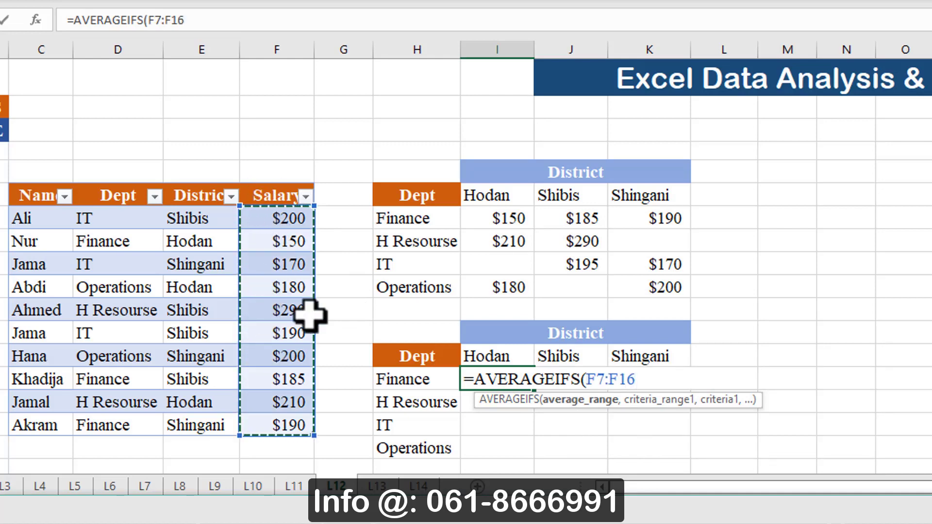
pyautogui.write(',')
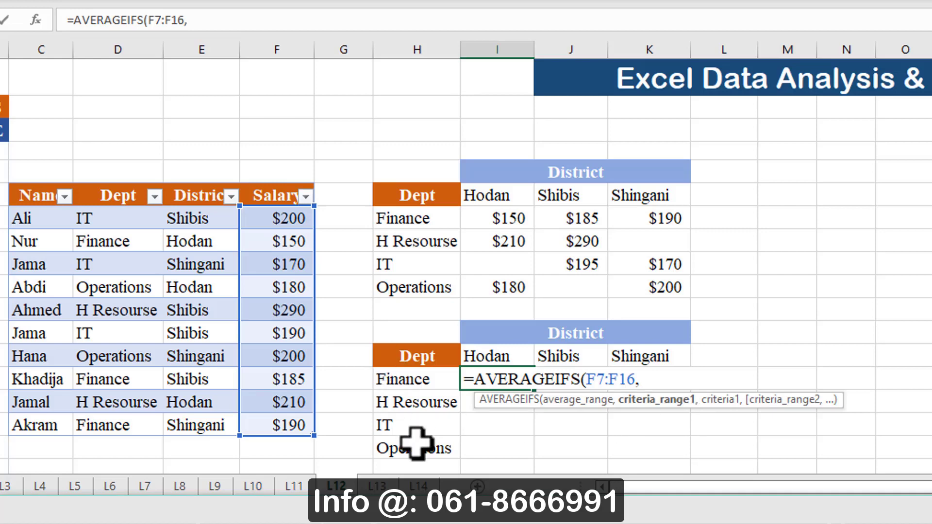
pyautogui.click(114, 175)
pyautogui.write(',')
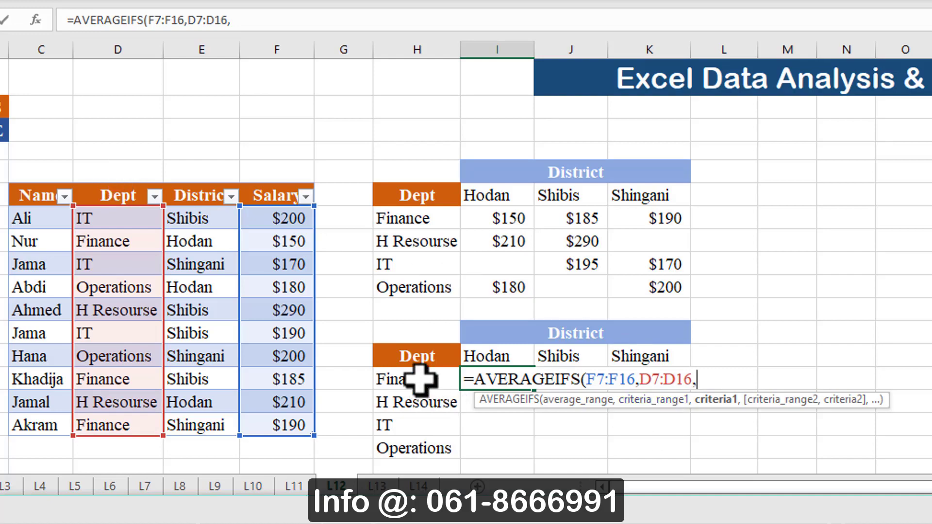
pyautogui.moveTo(422, 381); pyautogui.dragTo(427, 452)
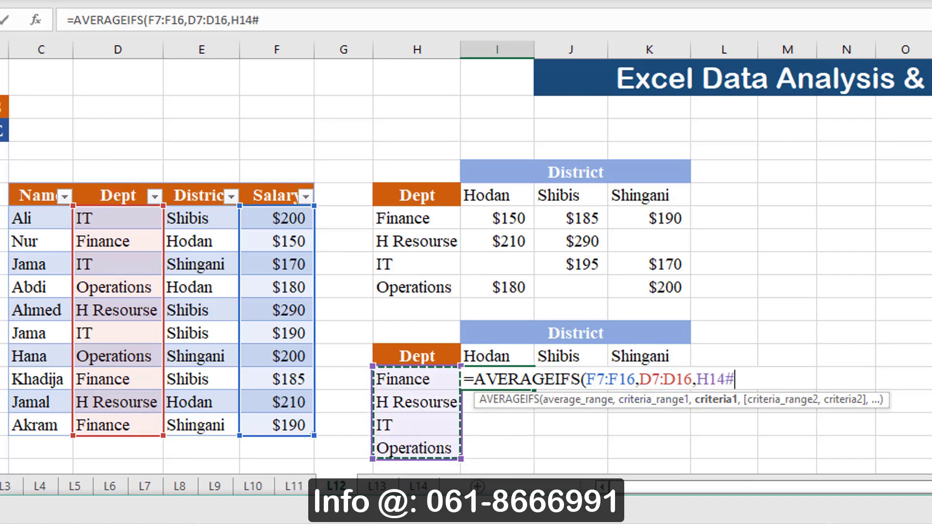
# Complete the I14 formula with the district criteria E7:E16 and I13#, and enter it so it spills across the table.
pyautogui.scroll(-1, 466, 291)
pyautogui.scroll(-1, 466, 291)
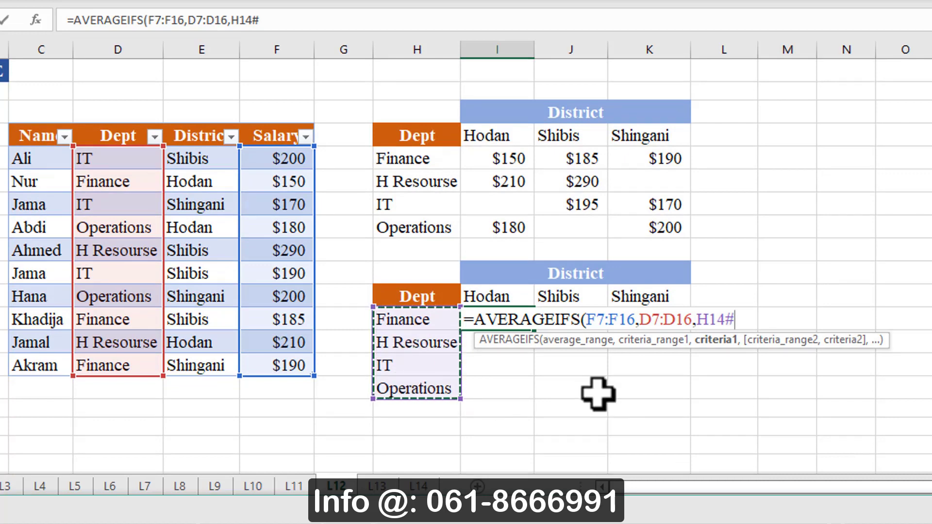
pyautogui.write(',')
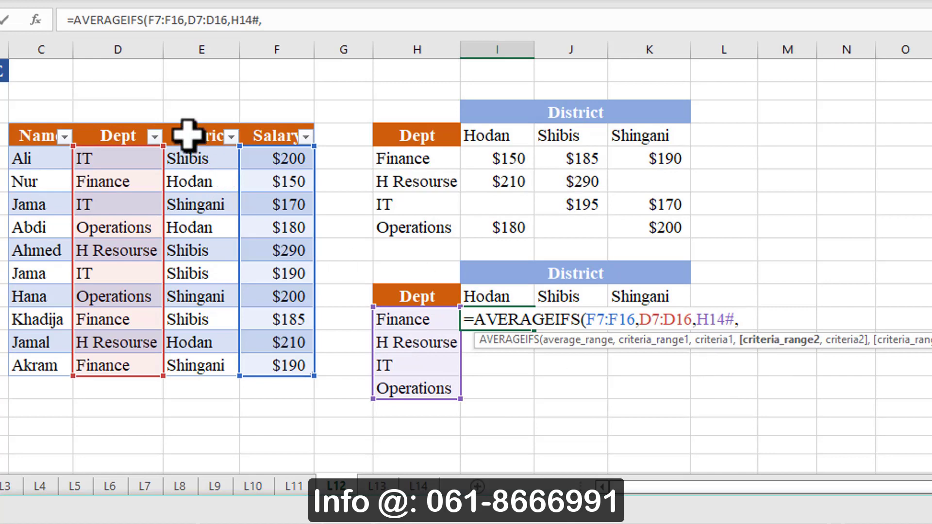
pyautogui.click(188, 116)
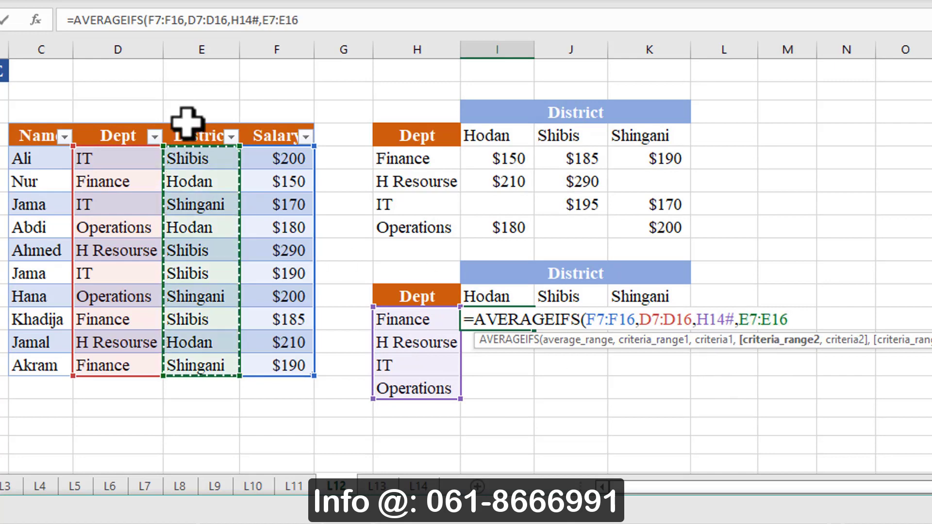
pyautogui.write(',')
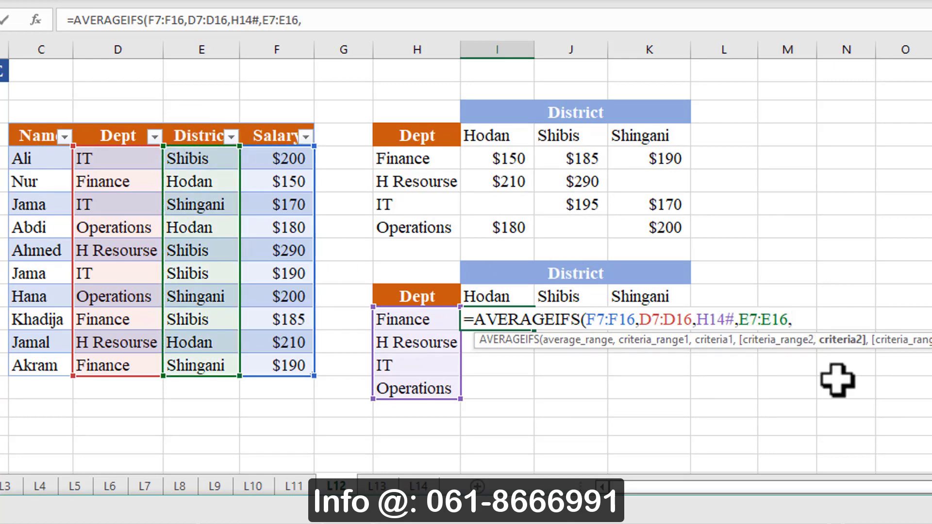
pyautogui.moveTo(482, 298); pyautogui.dragTo(666, 293)
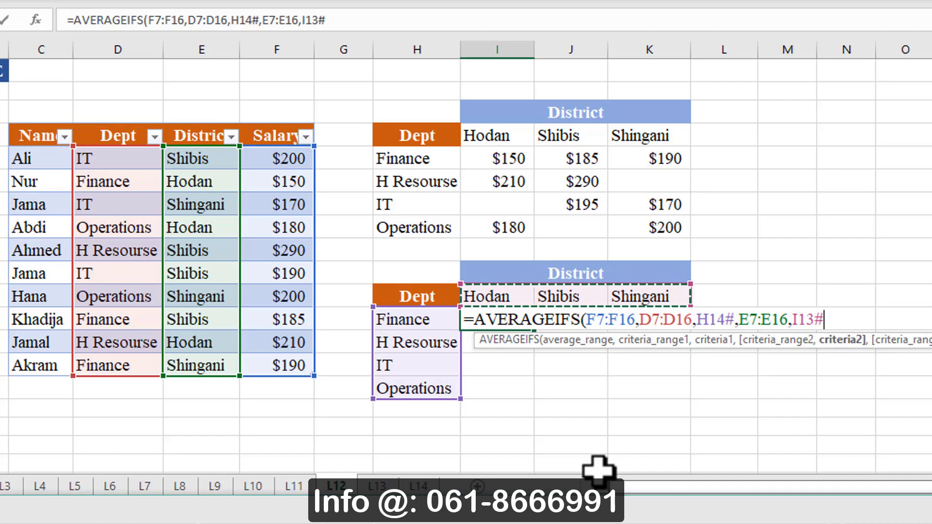
pyautogui.write(')')
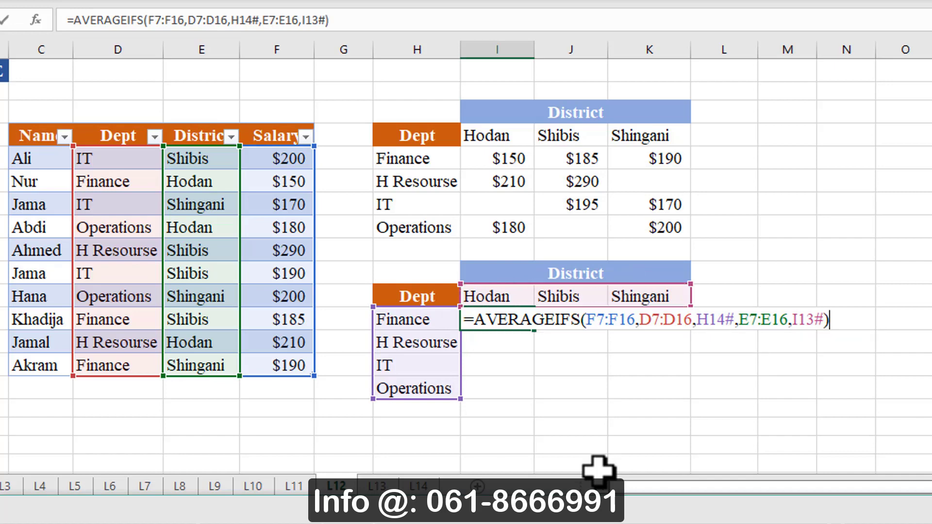
pyautogui.press('Return')
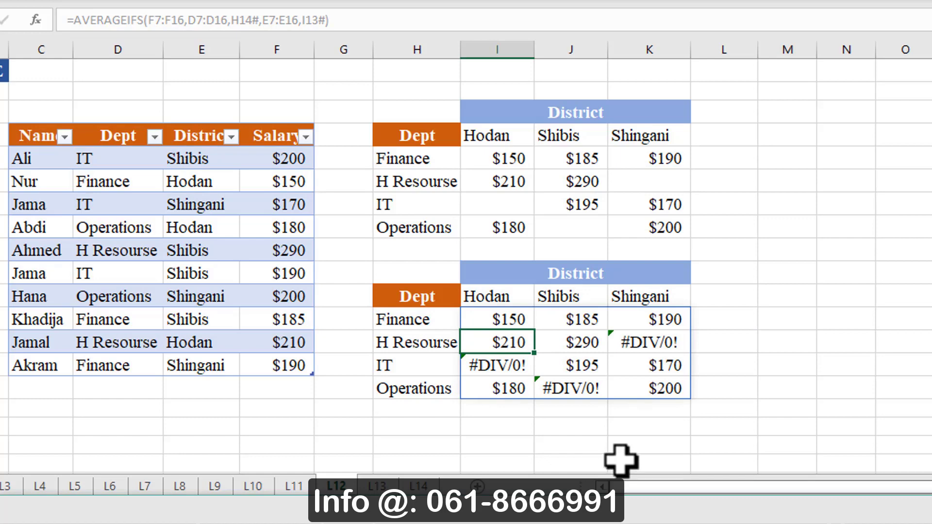
# Check the #DIV/0! cells in the second table and wrap the I14 AVERAGEIFS formula in IFERROR with 0 as fallback.
pyautogui.click(497, 363)
pyautogui.click(568, 386)
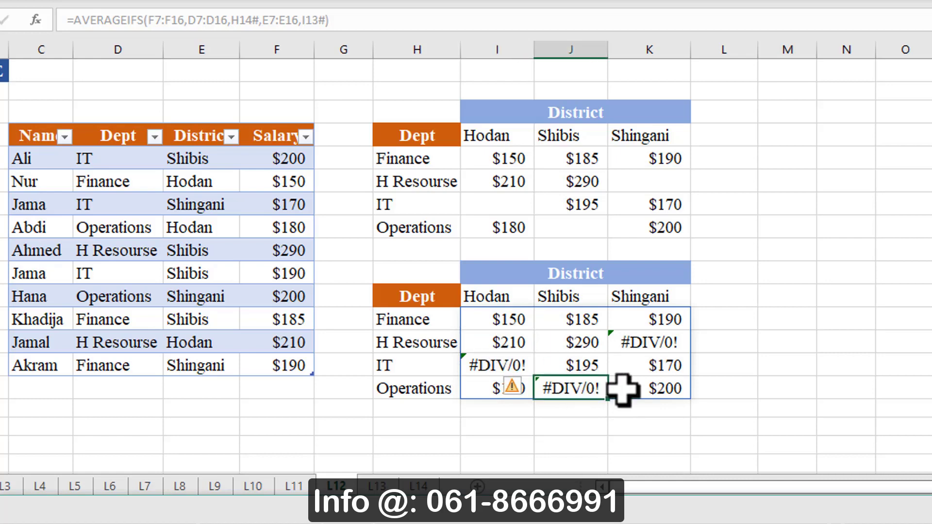
pyautogui.click(643, 344)
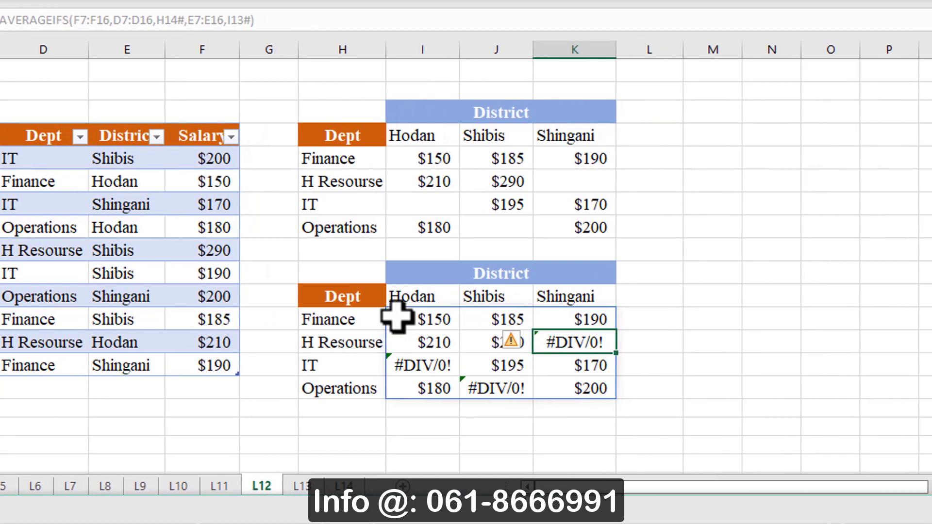
pyautogui.doubleClick(396, 317)
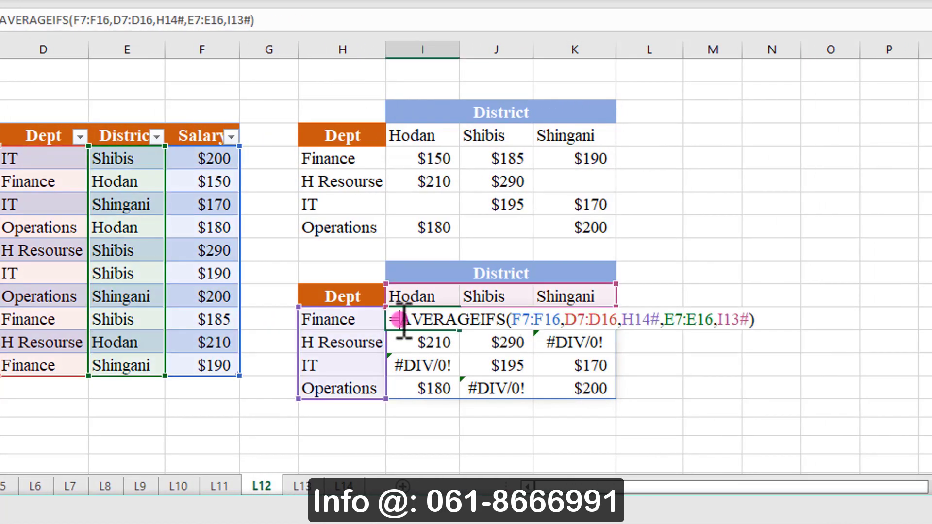
pyautogui.write('ife')
pyautogui.press('Tab')
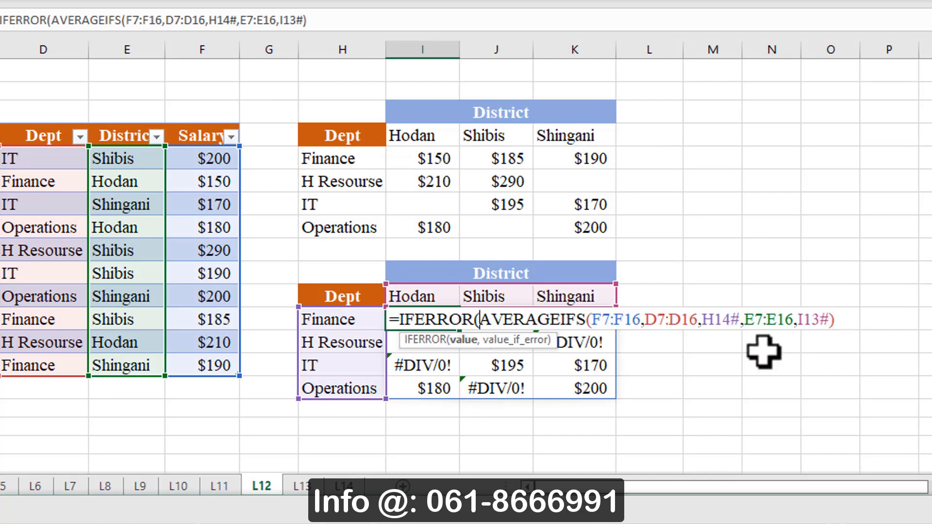
pyautogui.click(831, 319)
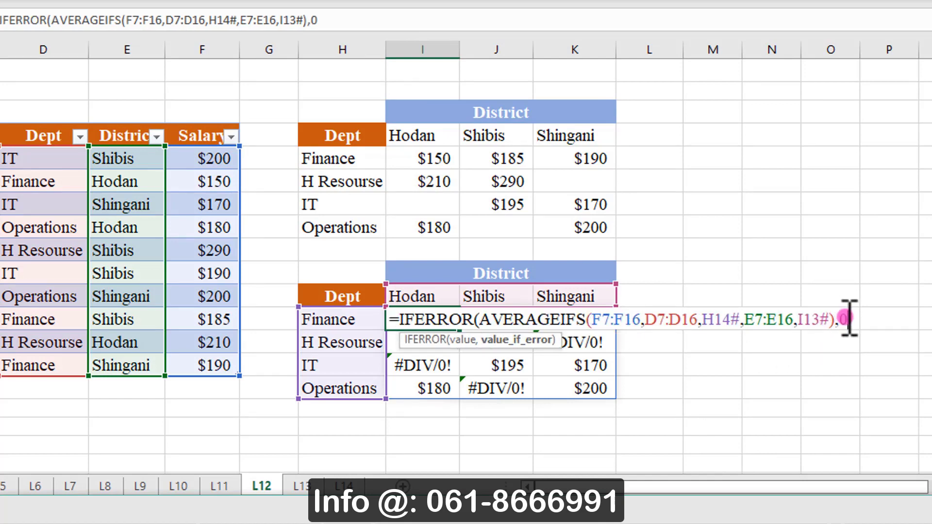
pyautogui.write(',0)')
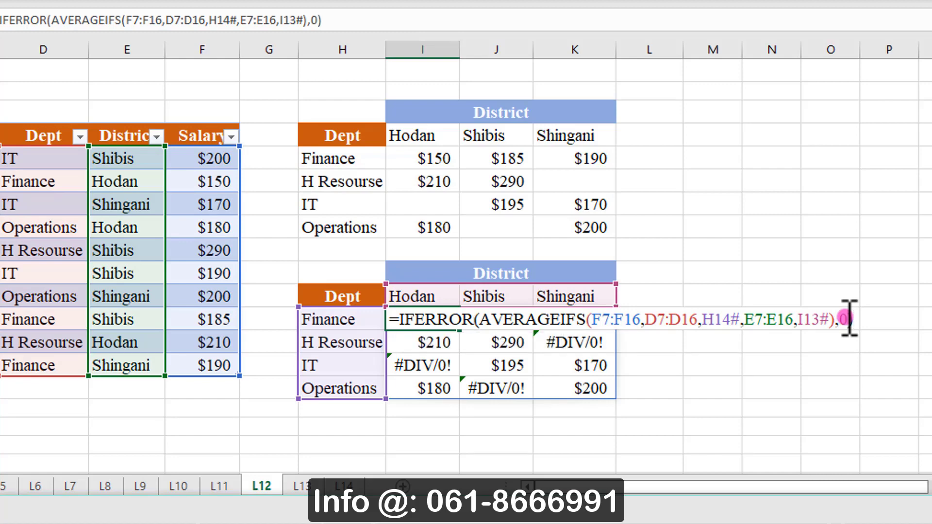
pyautogui.press('Return')
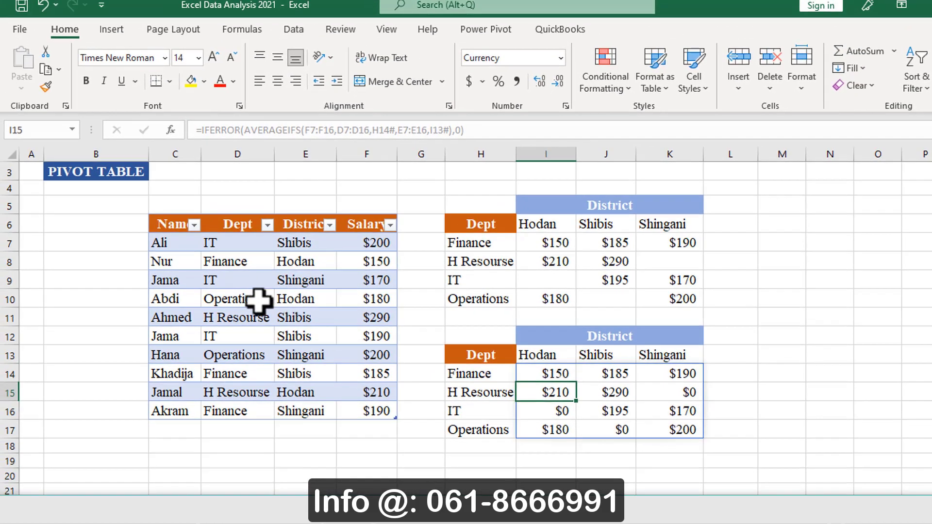
# Insert a PivotTable based on the Employee234 table, placed in the existing worksheet L12 at cell M5.
pyautogui.click(66, 228)
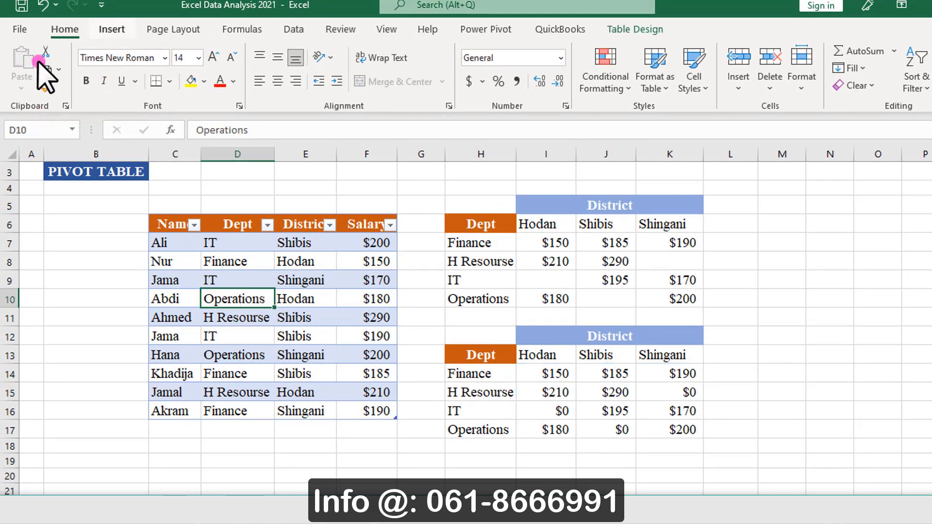
pyautogui.hotkey('alt', 'n')
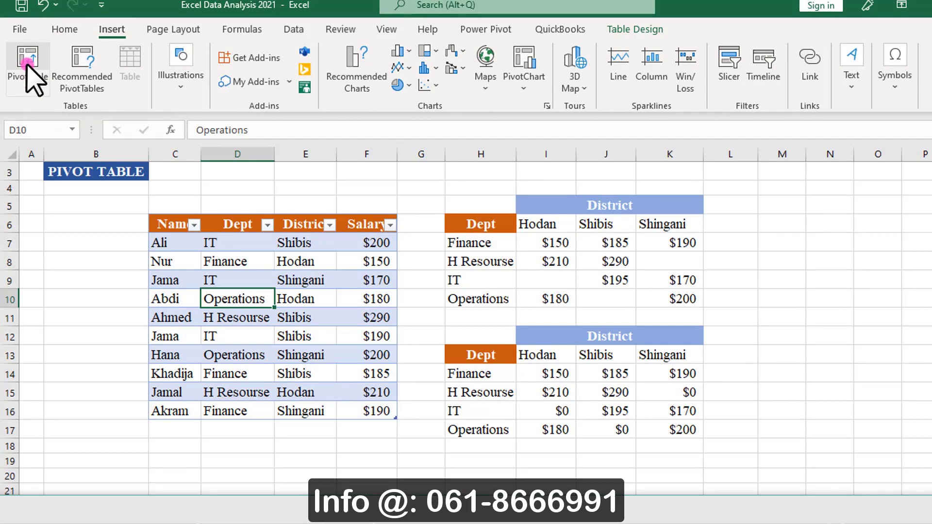
pyautogui.click(286, 297)
pyautogui.click(246, 296)
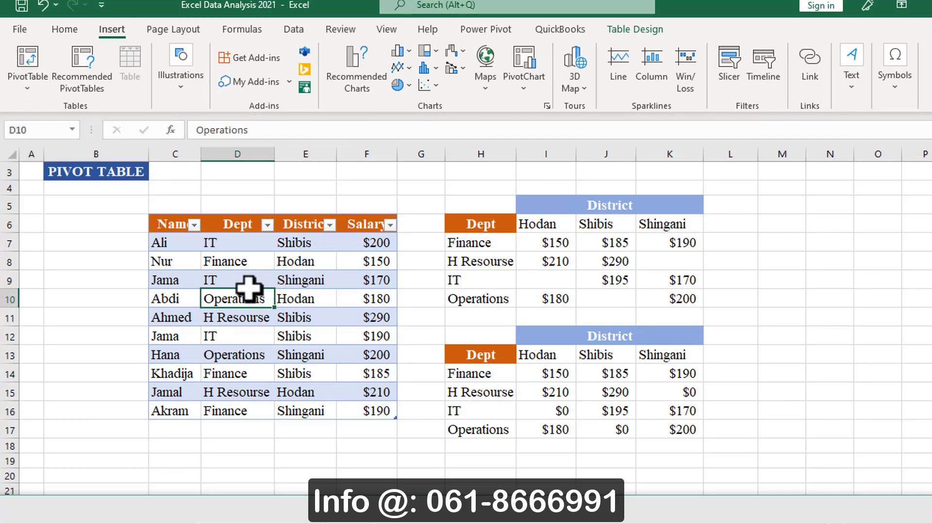
pyautogui.click(47, 73)
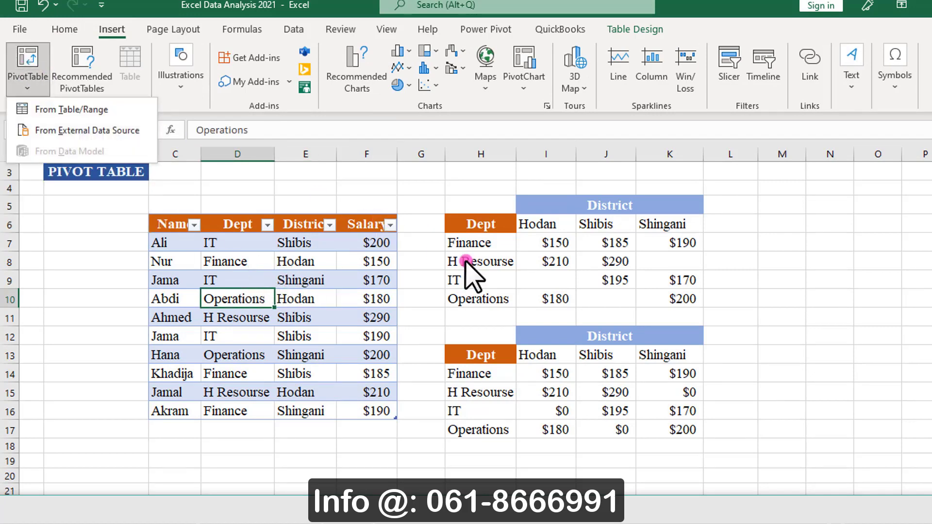
pyautogui.click(52, 112)
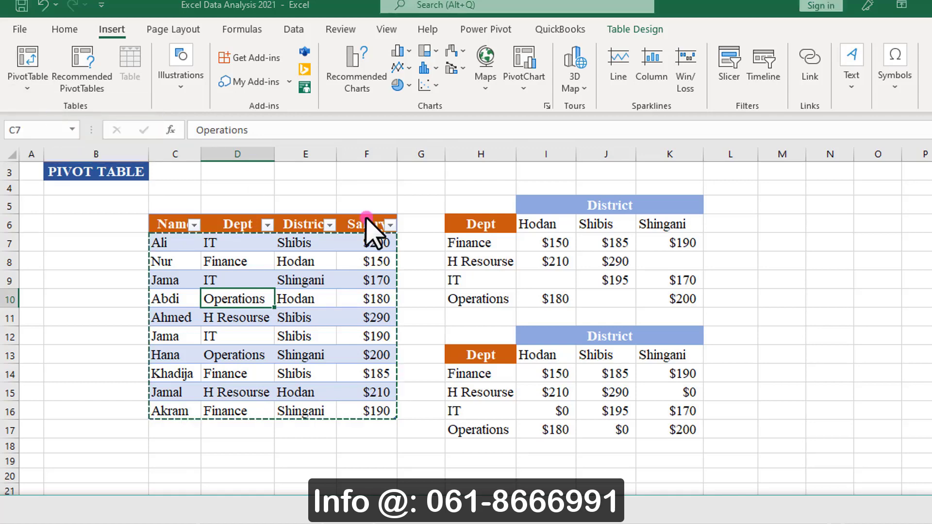
pyautogui.moveTo(368, 245); pyautogui.dragTo(600, 239)
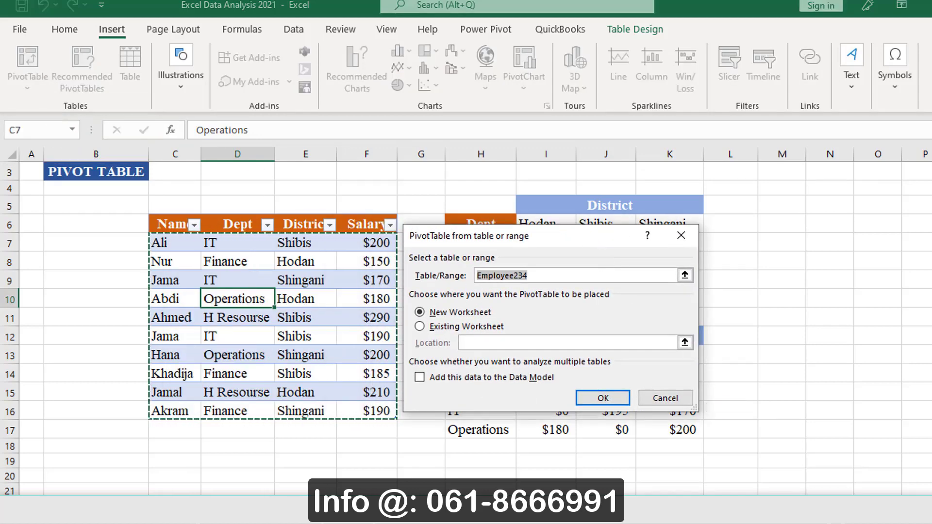
pyautogui.hscroll(2, 743, 272)
pyautogui.moveTo(606, 237); pyautogui.dragTo(473, 204)
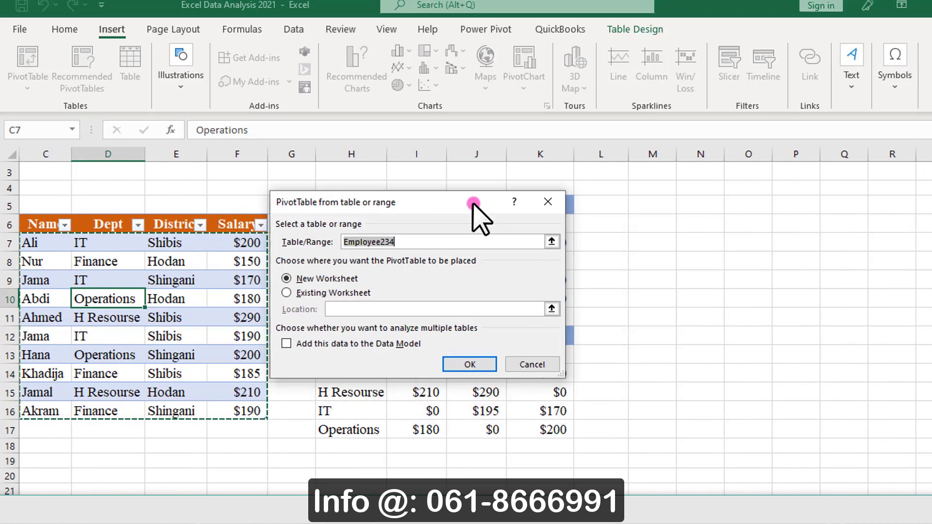
pyautogui.click(324, 293)
pyautogui.click(340, 309)
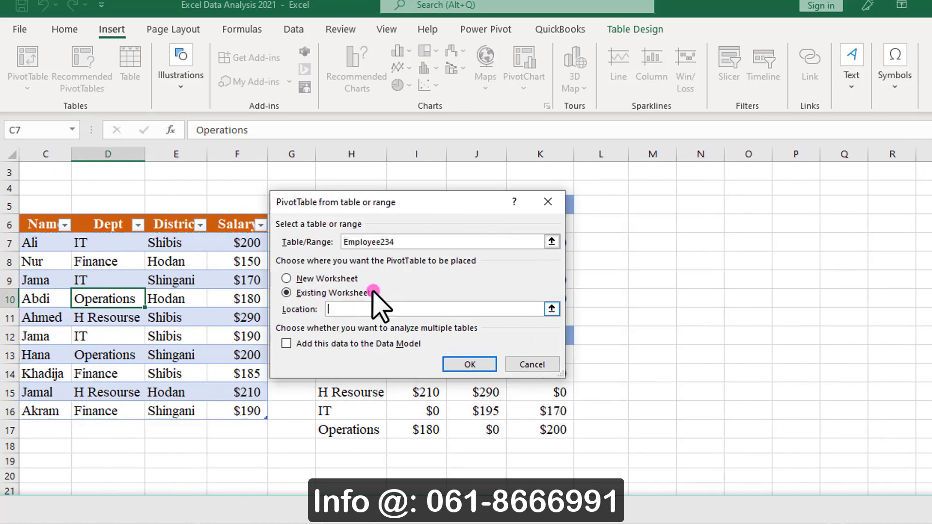
pyautogui.click(640, 205)
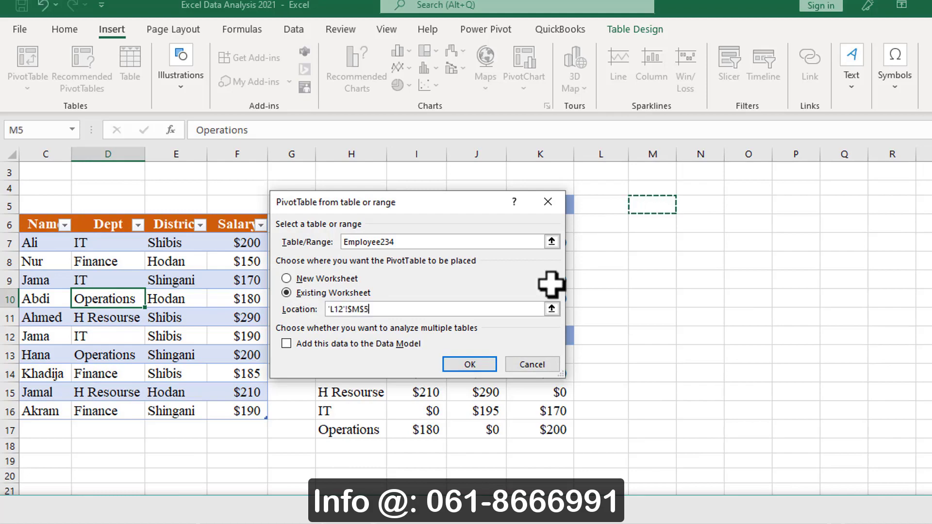
pyautogui.click(469, 364)
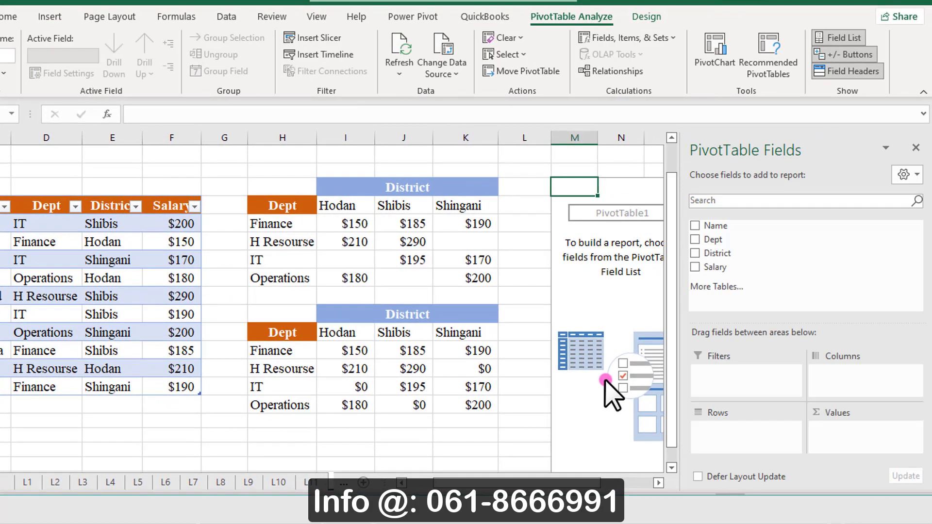
# Lay out the PivotTable with District as rows, Dept as columns and Salary as the summed values.
pyautogui.moveTo(728, 253); pyautogui.dragTo(733, 432)
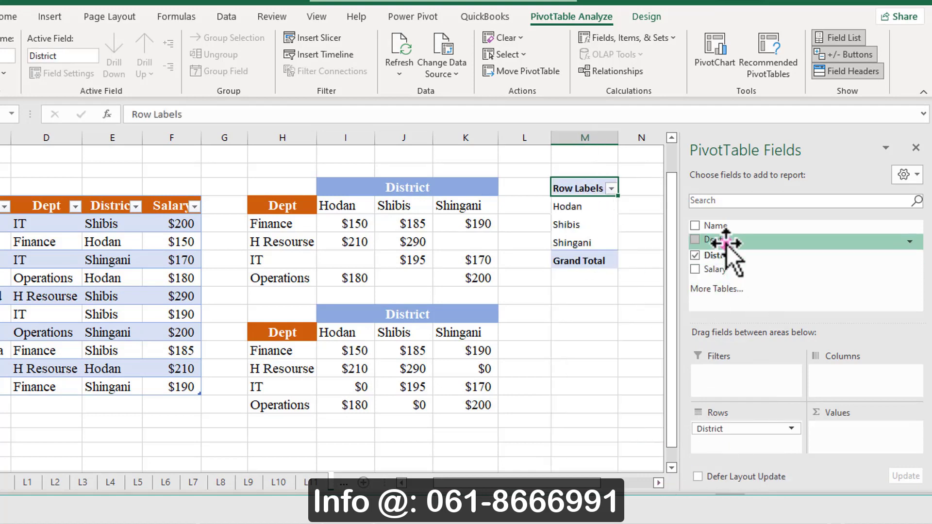
pyautogui.moveTo(730, 240); pyautogui.dragTo(838, 383)
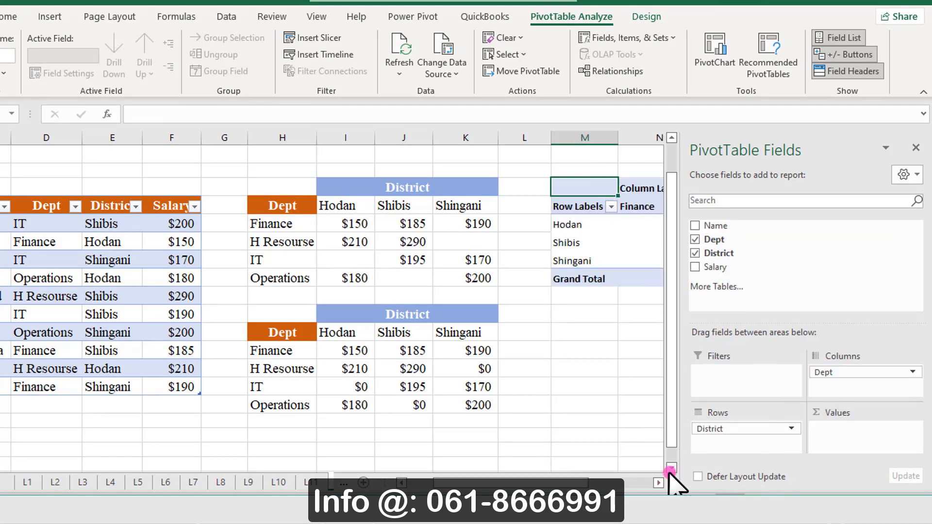
pyautogui.click(658, 483)
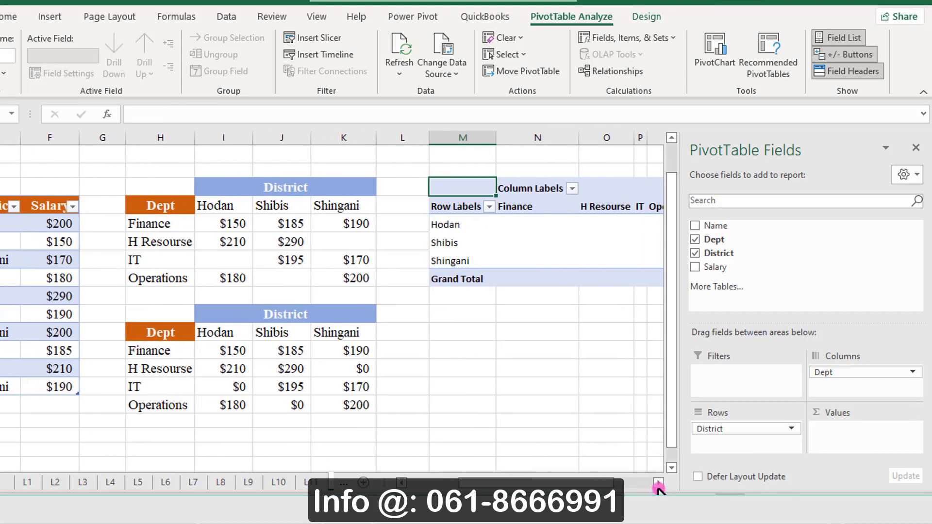
pyautogui.click(658, 484)
pyautogui.moveTo(732, 266); pyautogui.dragTo(847, 452)
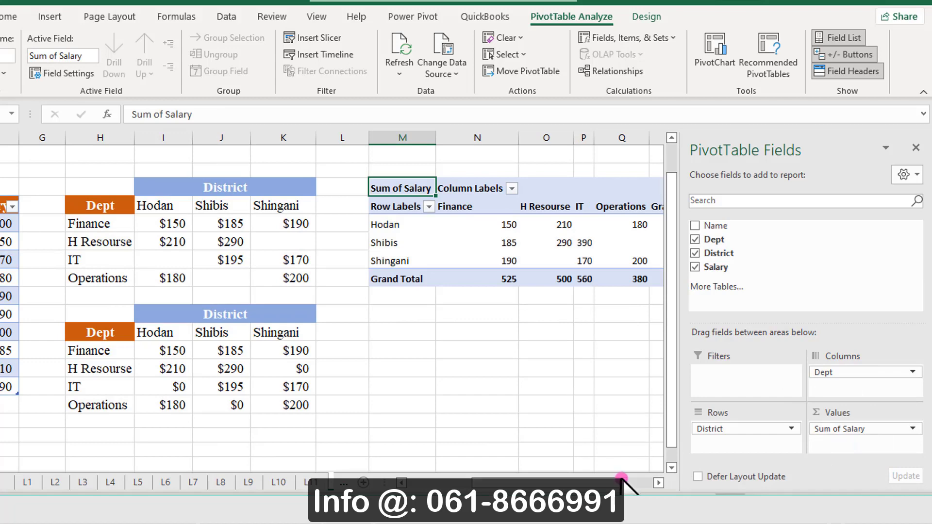
pyautogui.click(658, 482)
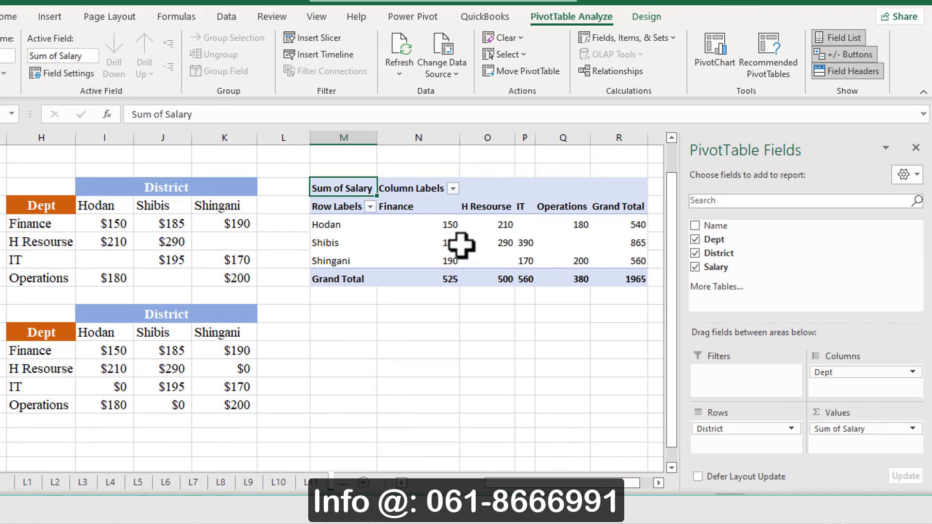
# Summarize the PivotTable's Salary values by Average instead of Sum.
pyautogui.click(436, 225)
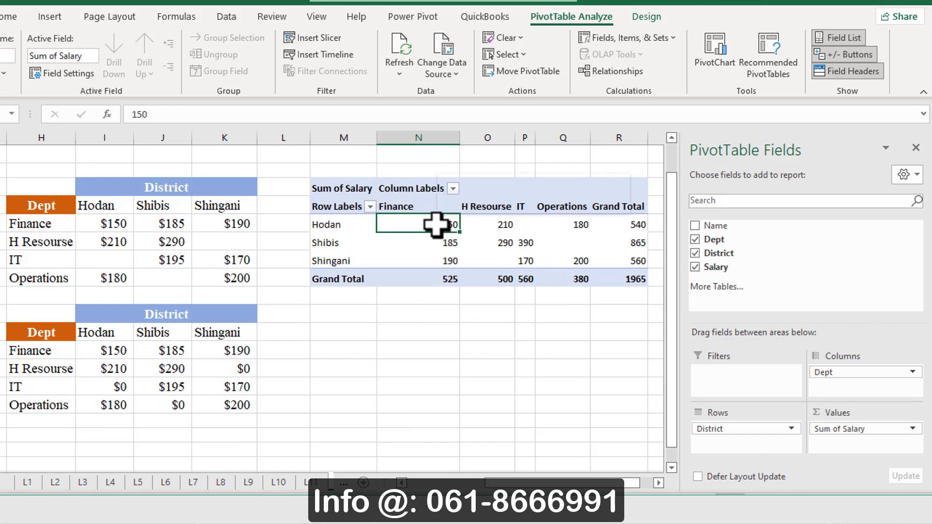
pyautogui.rightClick(436, 224)
pyautogui.moveTo(541, 367)
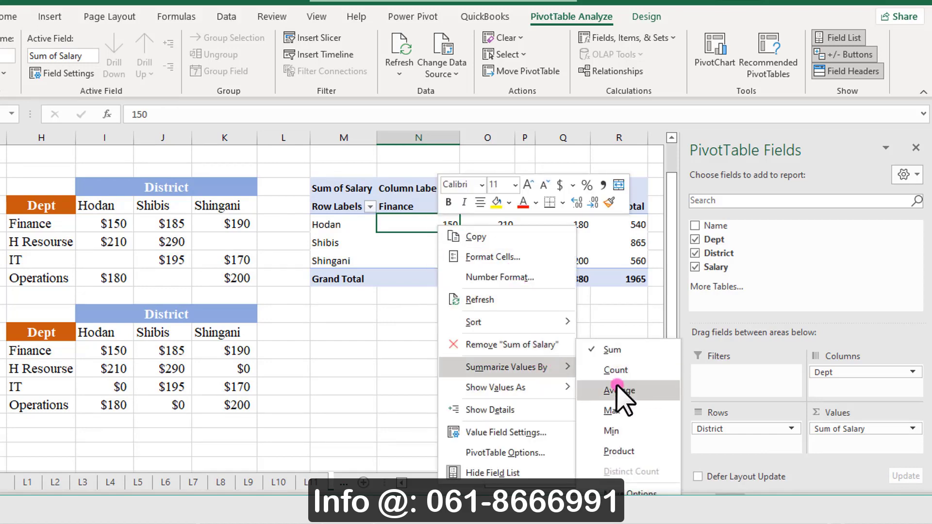
pyautogui.click(622, 399)
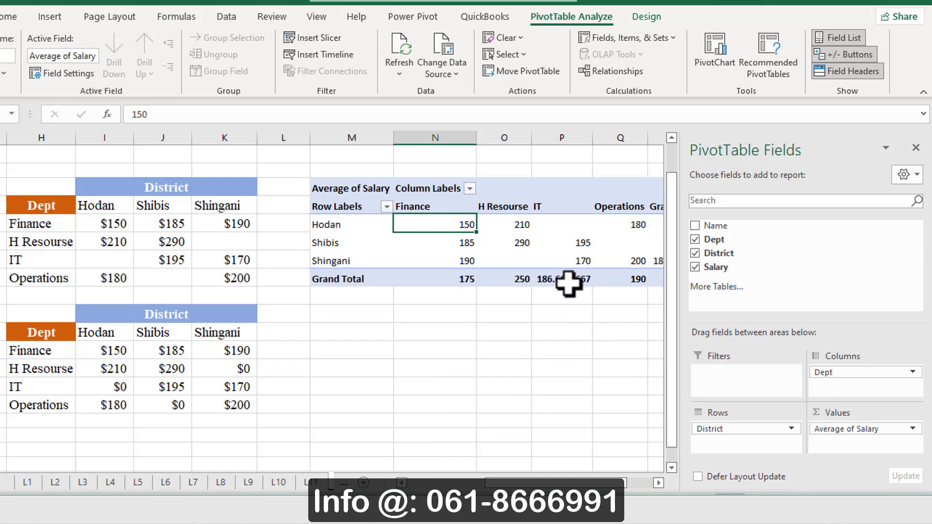
# Change the PivotTable's report layout so the row and column headers show the field names District and Dept.
pyautogui.click(657, 483)
pyautogui.click(657, 482)
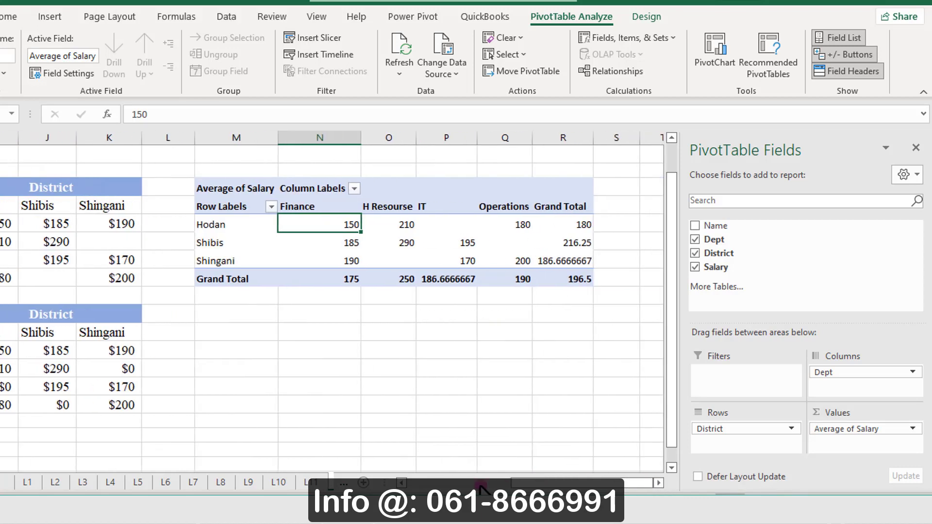
pyautogui.click(403, 483)
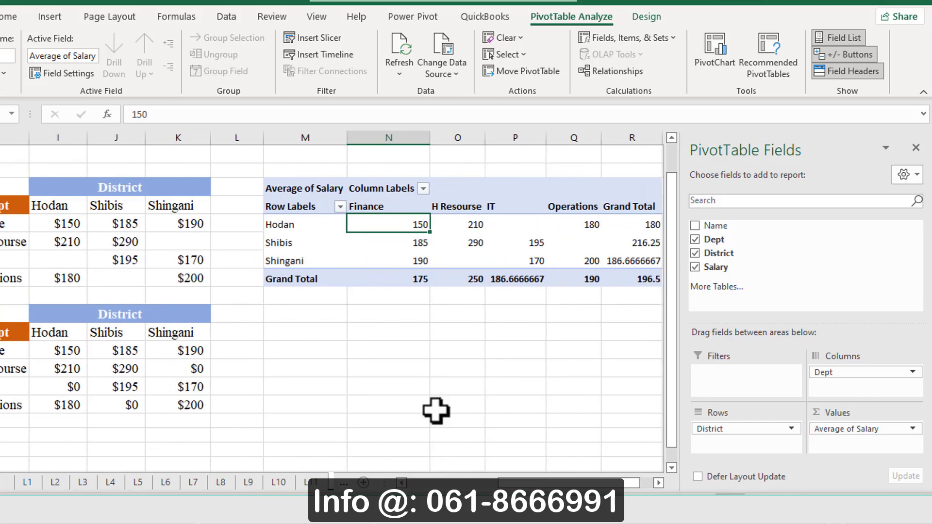
pyautogui.click(645, 17)
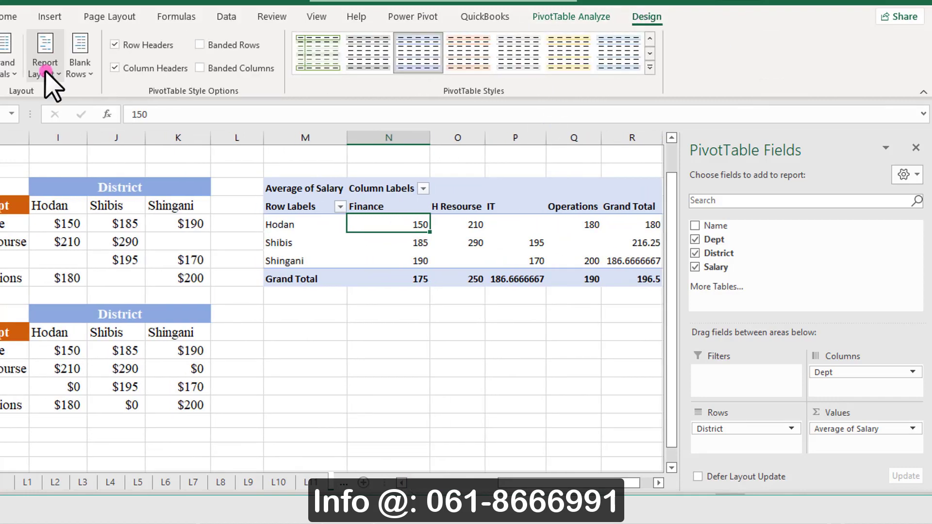
pyautogui.click(43, 63)
pyautogui.click(78, 174)
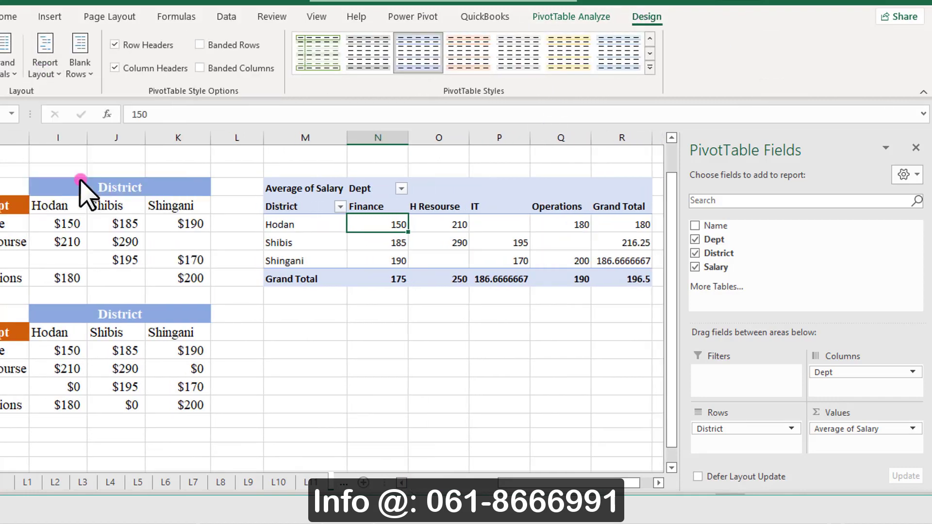
pyautogui.click(281, 209)
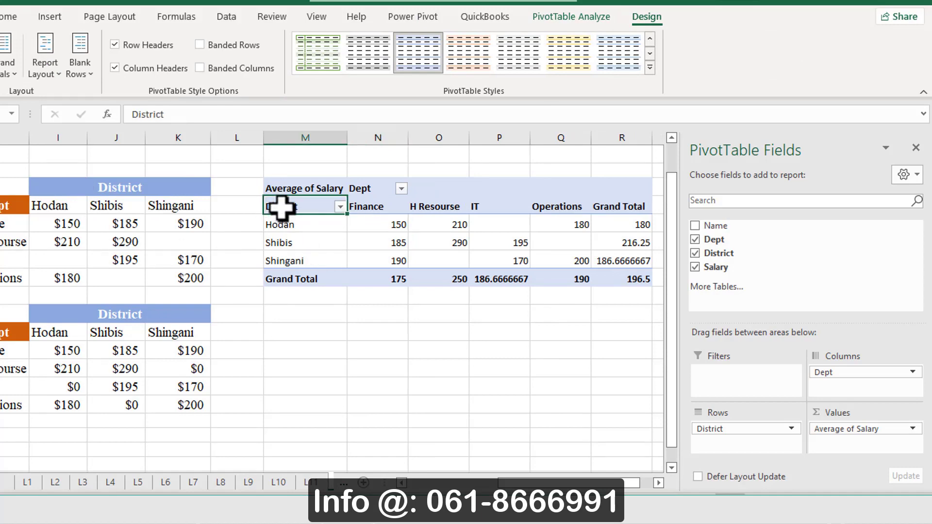
pyautogui.click(358, 187)
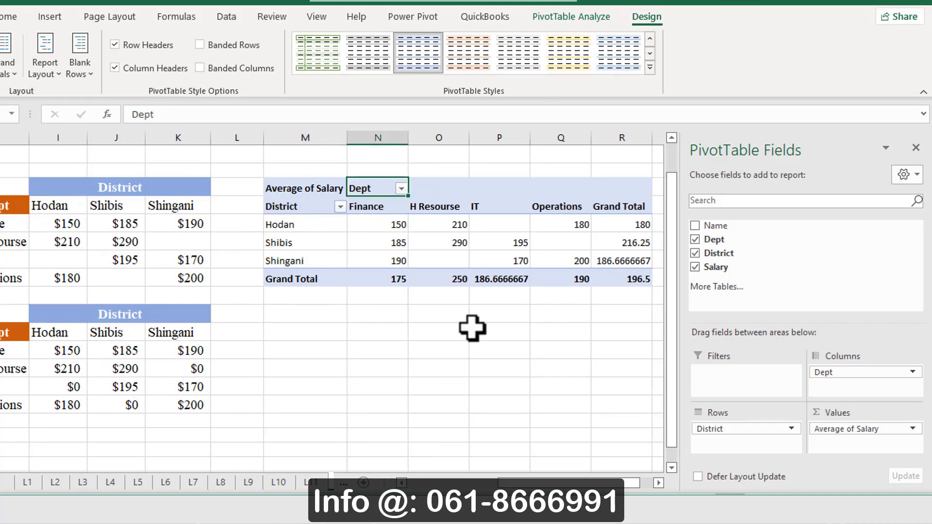
# Narrow columns N to R to a uniform width and format the PivotTable's average salaries as Currency with $ and 2 decimal places.
pyautogui.moveTo(377, 138); pyautogui.dragTo(606, 132)
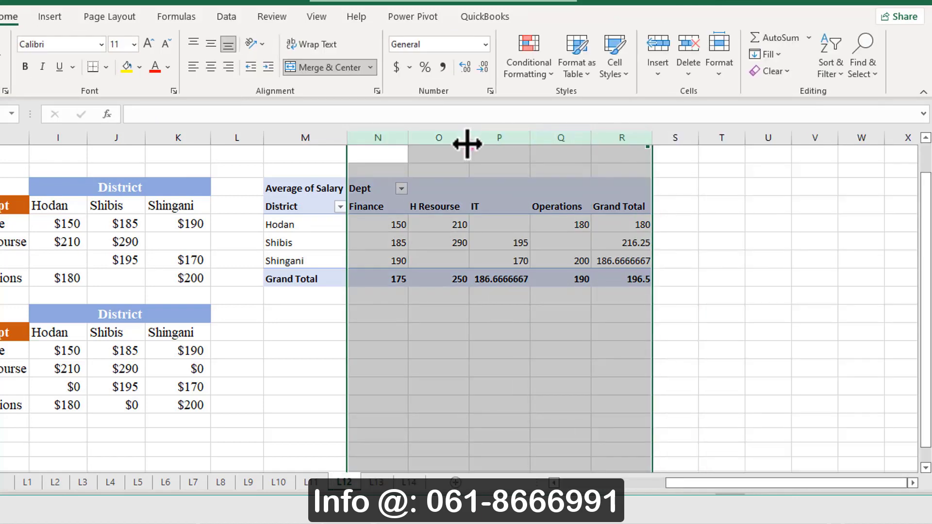
pyautogui.moveTo(466, 141); pyautogui.dragTo(465, 144)
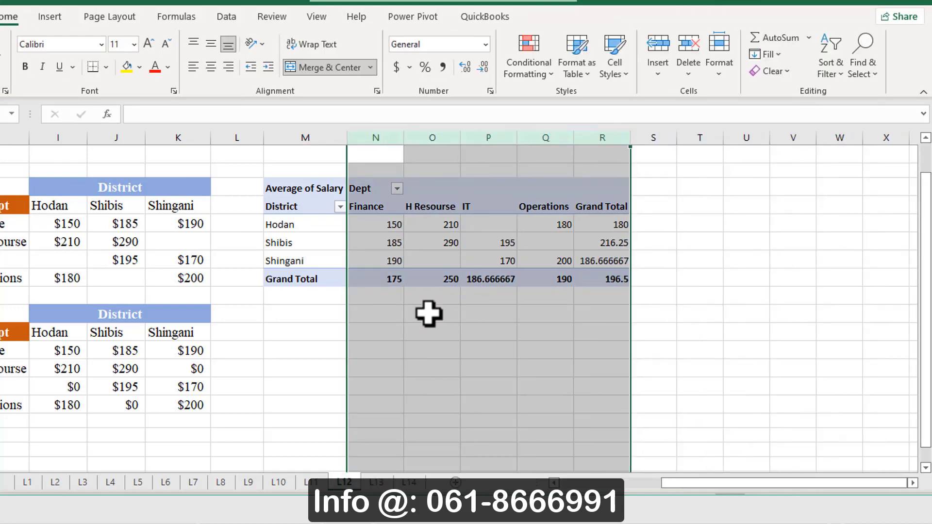
pyautogui.click(395, 231)
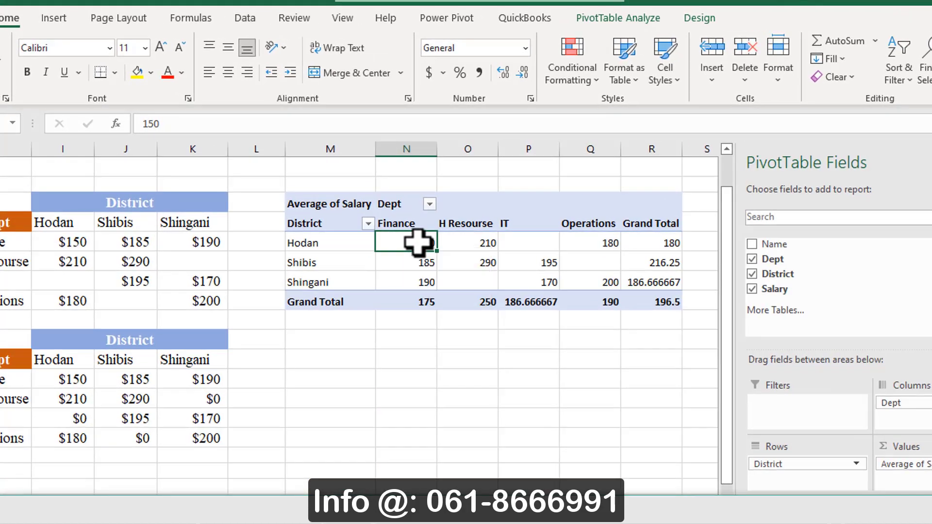
pyautogui.rightClick(390, 227)
pyautogui.click(471, 301)
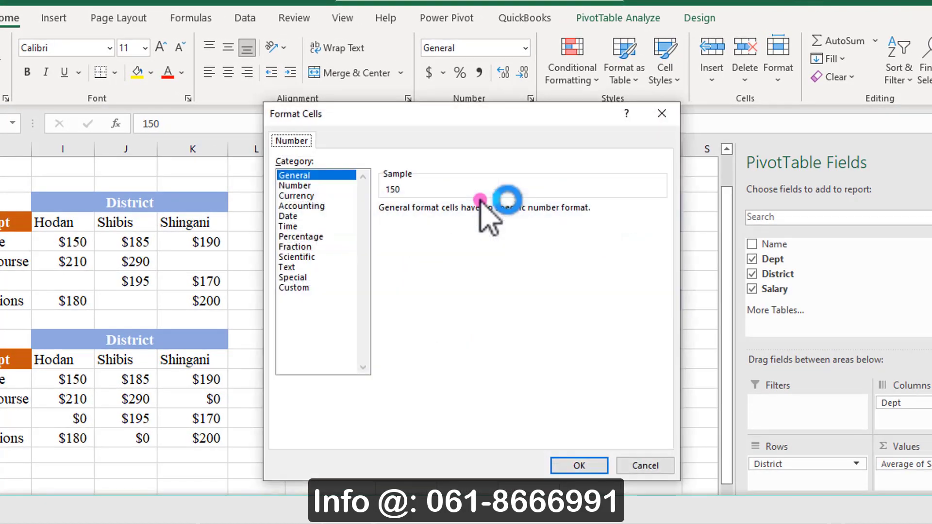
pyautogui.click(311, 196)
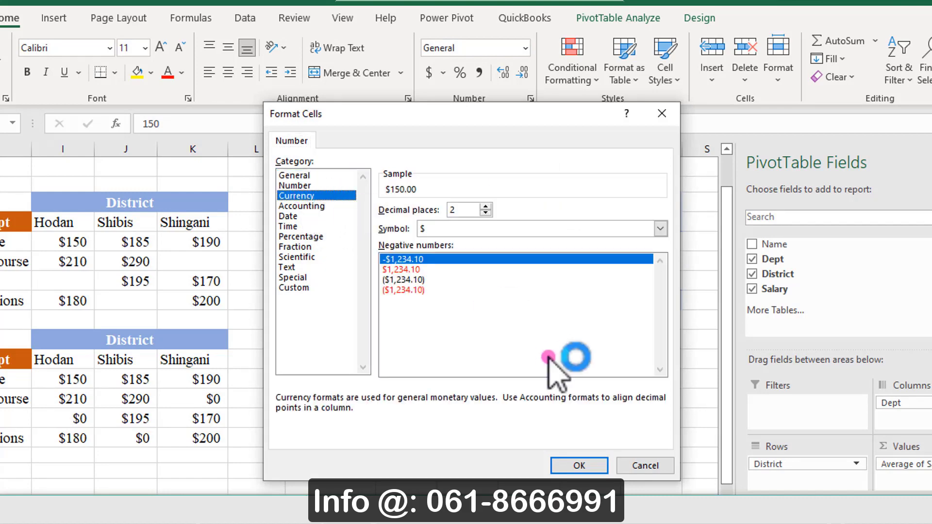
pyautogui.click(579, 464)
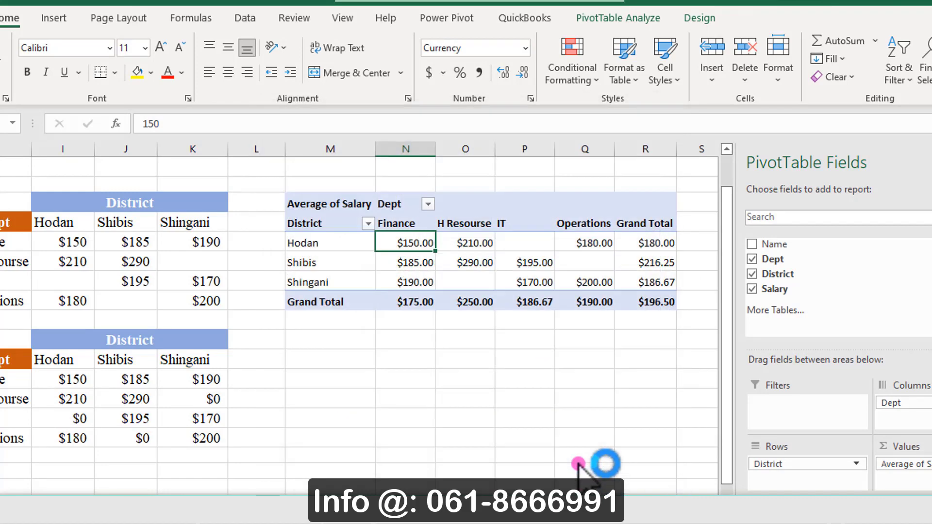
# Locate the blank district and department combinations and set the PivotTable options to show 0 for empty cells.
pyautogui.click(474, 277)
pyautogui.click(534, 245)
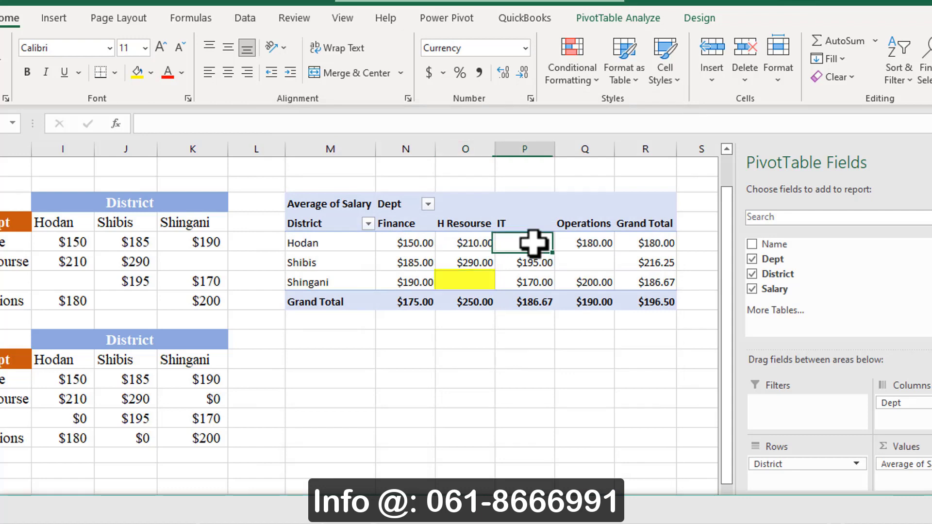
pyautogui.press('F4')
pyautogui.click(581, 263)
pyautogui.press('F4')
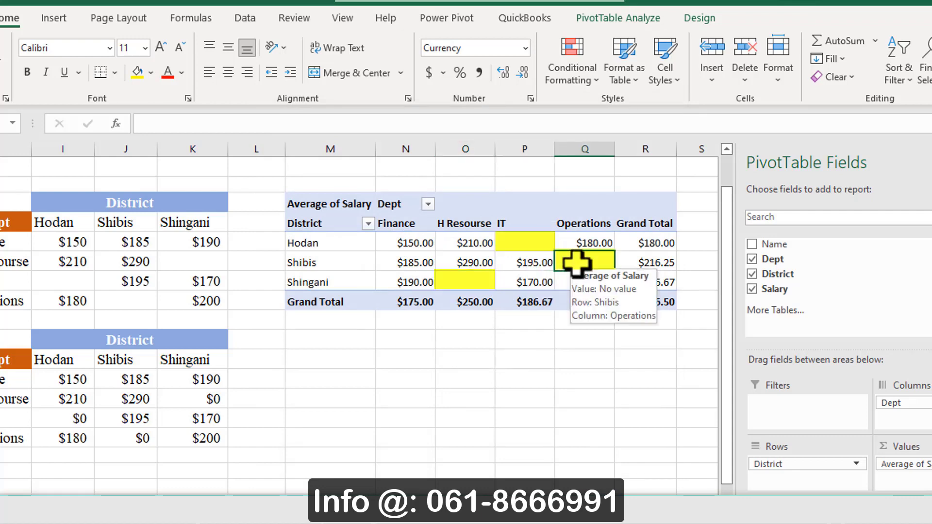
pyautogui.click(462, 276)
pyautogui.rightClick(465, 276)
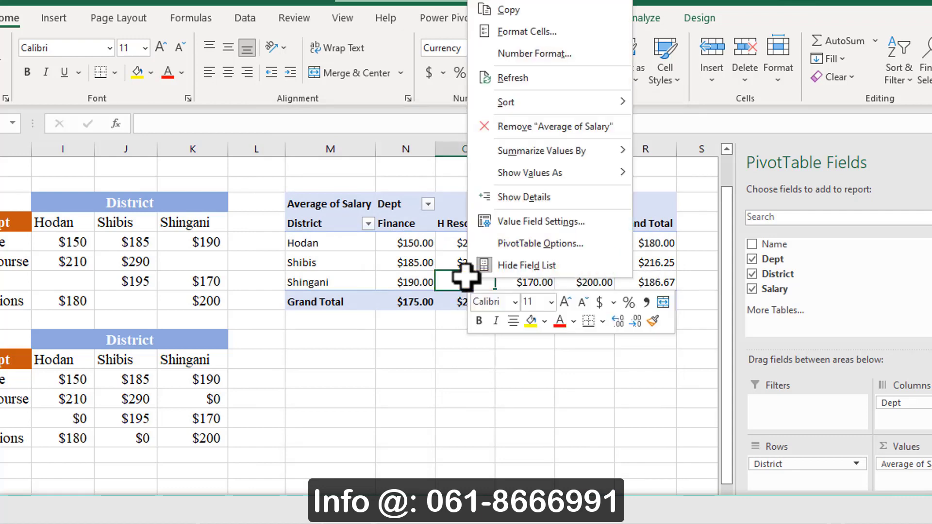
pyautogui.click(526, 245)
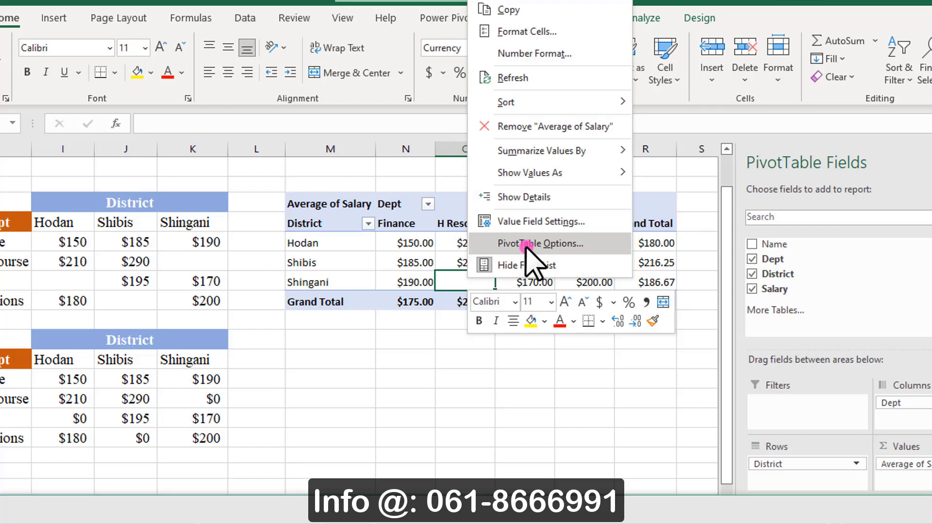
pyautogui.click(493, 267)
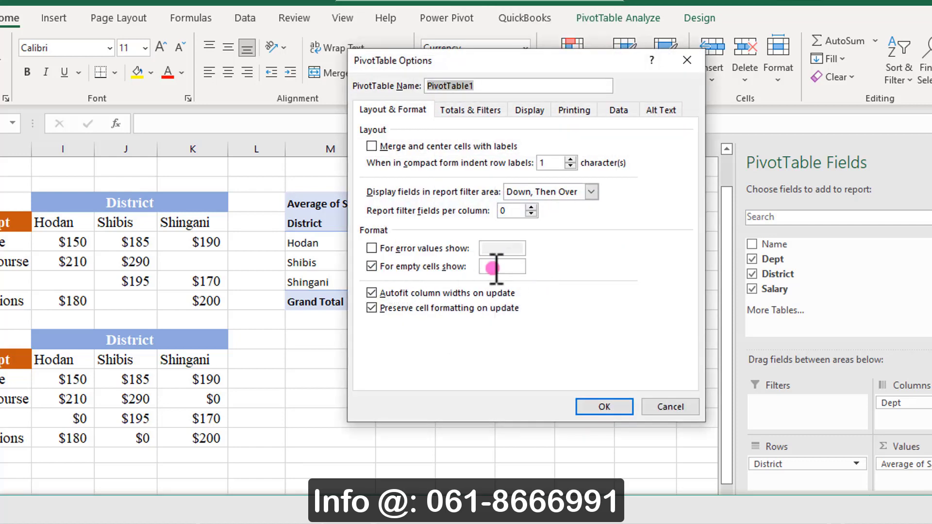
pyautogui.click(591, 404)
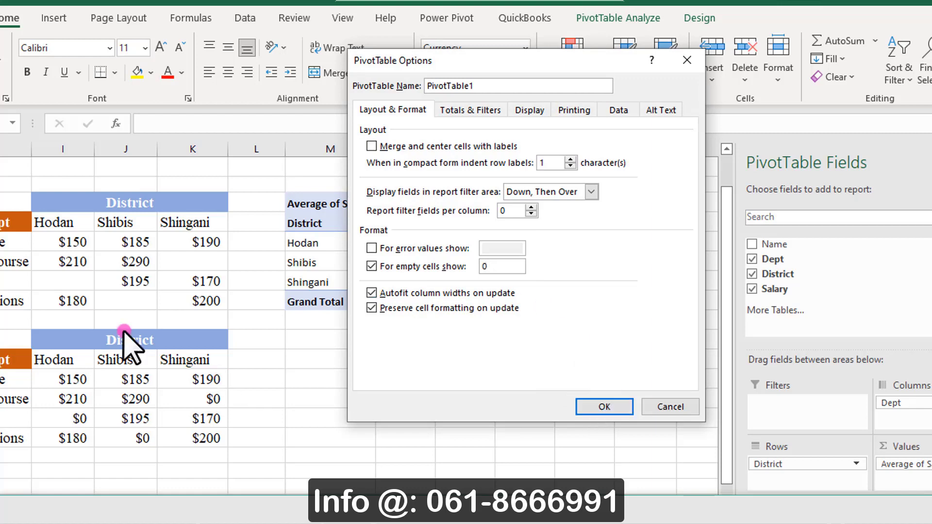
pyautogui.click(626, 407)
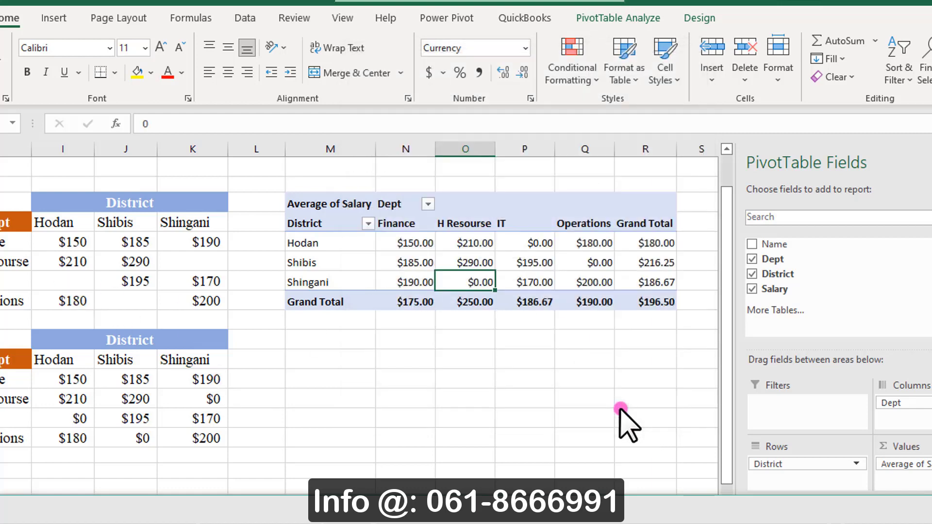
# Check the formerly blank H Resourse, IT and Operations cells in the PivotTable against the formula tables.
pyautogui.click(585, 258)
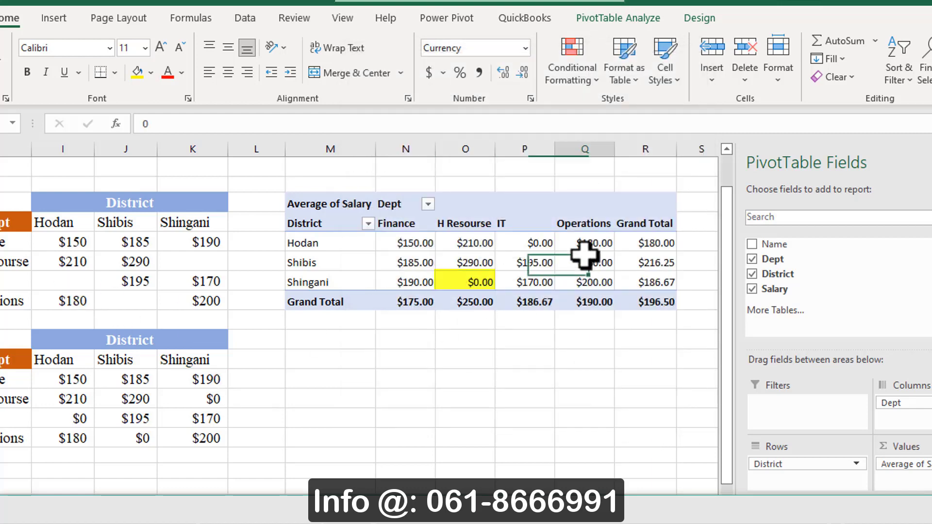
pyautogui.click(456, 284)
pyautogui.click(525, 243)
pyautogui.click(579, 262)
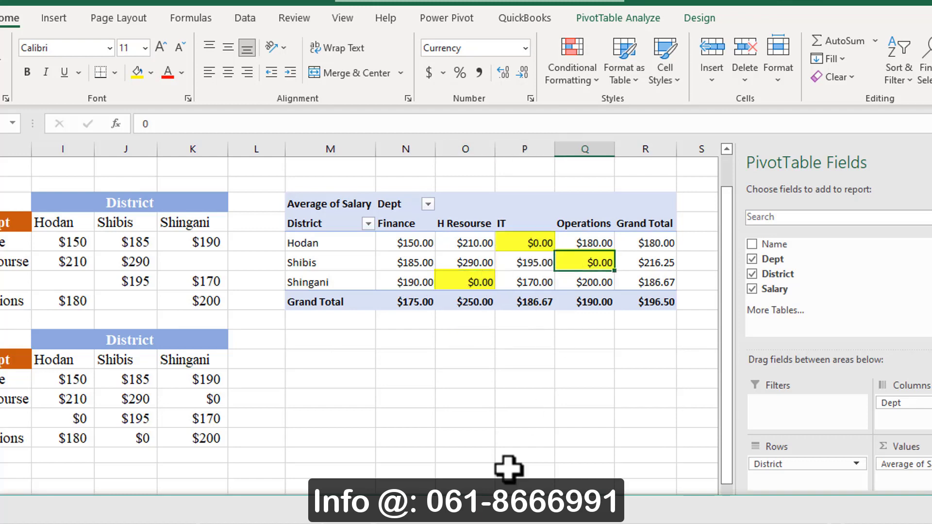
pyautogui.hscroll(-1, 359, 318)
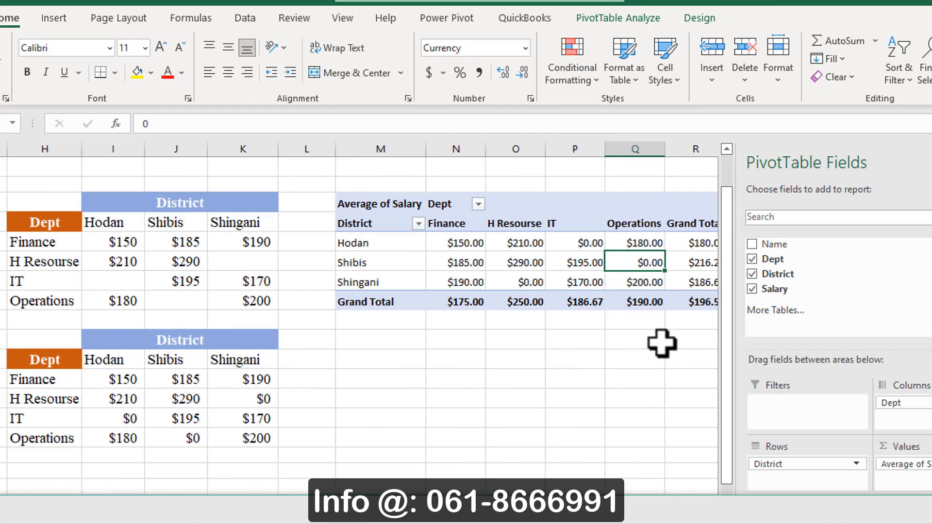